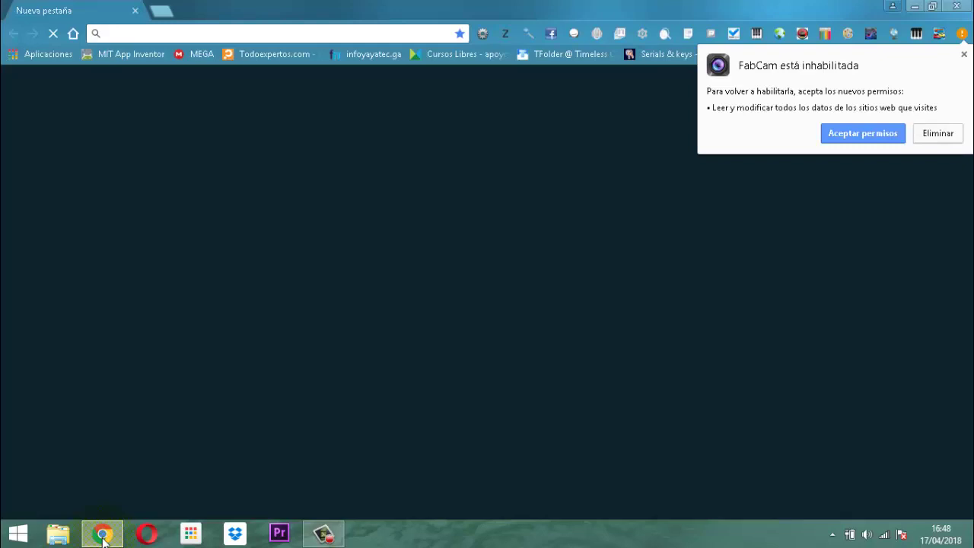
Cancel the FabCam removal so the extension stays installed, and focus the address bar
{"action": "left_click", "coordinate": [945, 134]}
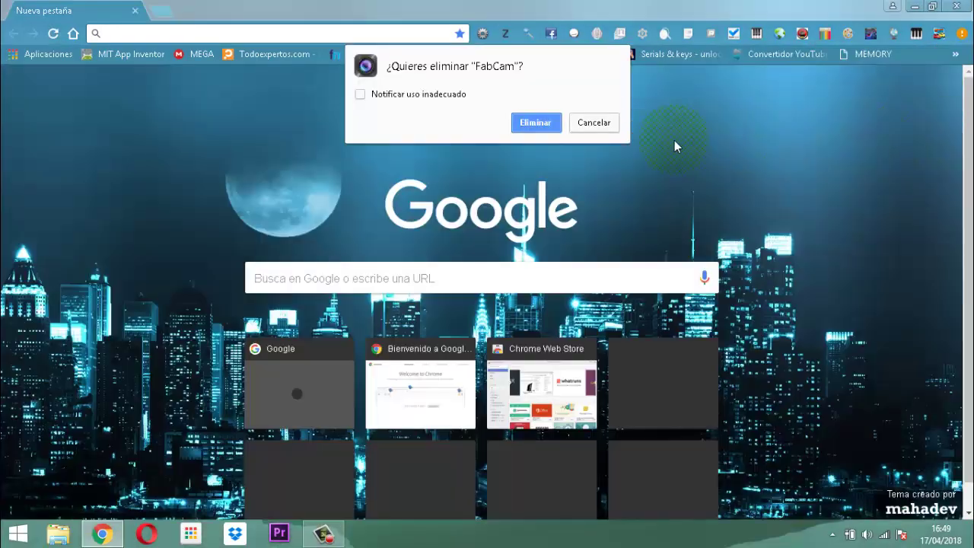
{"action": "left_click", "coordinate": [593, 127]}
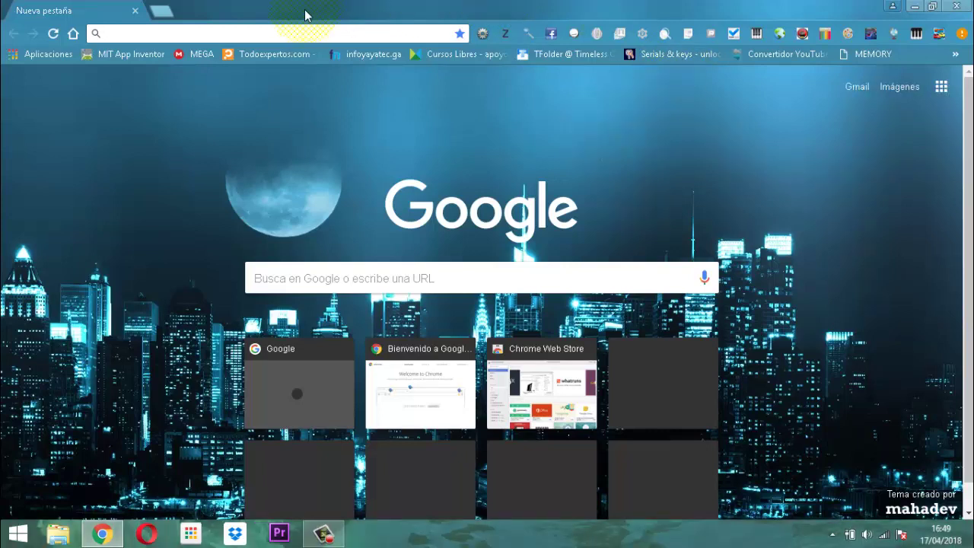
{"action": "left_click", "coordinate": [262, 32]}
{"action": "type", "text": "www-."}
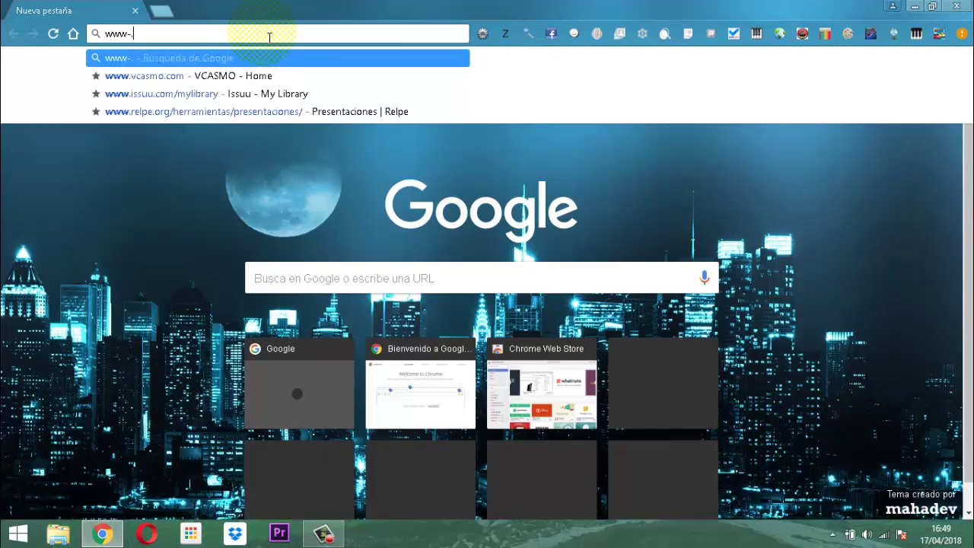
{"action": "key", "text": "BackSpace"}
{"action": "key", "text": "BackSpace"}
{"action": "type", "text": ".p"}
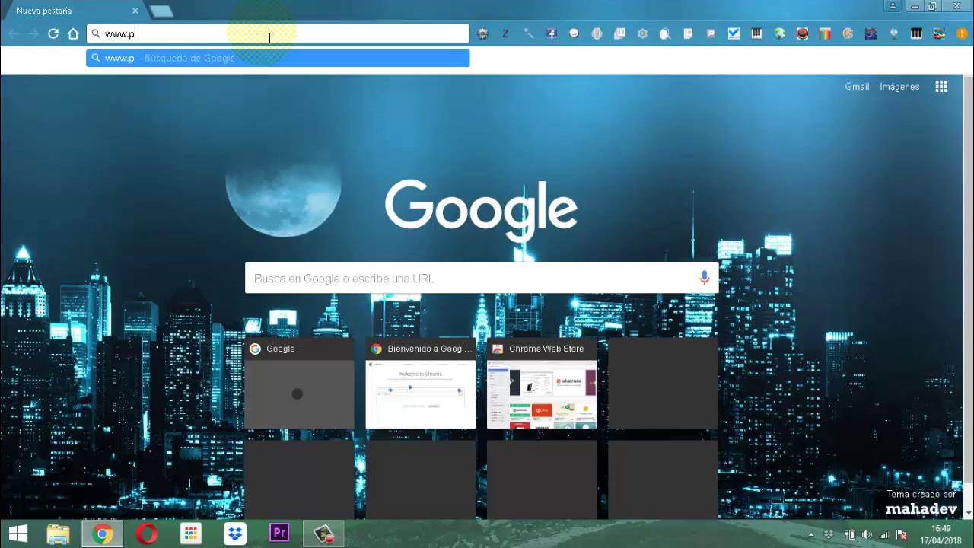
{"action": "type", "text": "ost"}
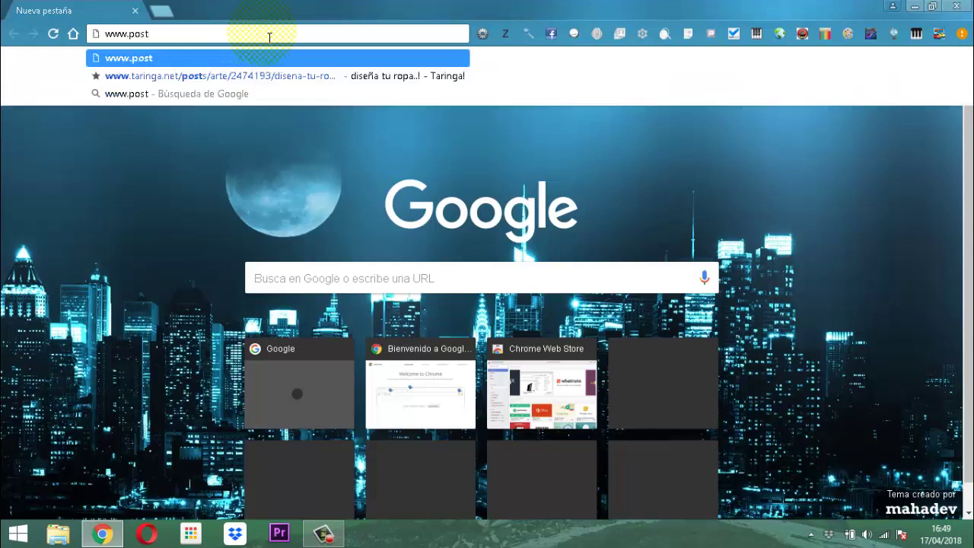
{"action": "type", "text": "gre"}
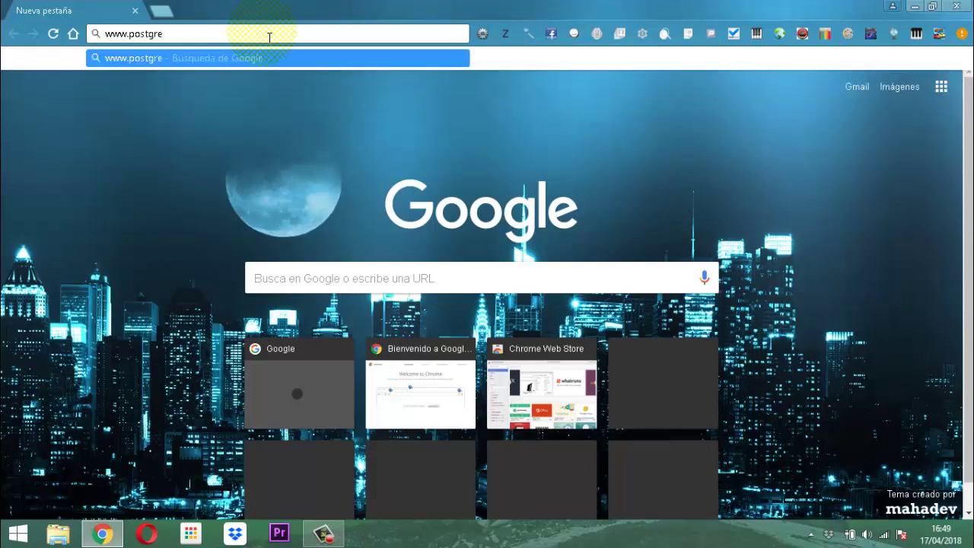
{"action": "type", "text": "sql.com"}
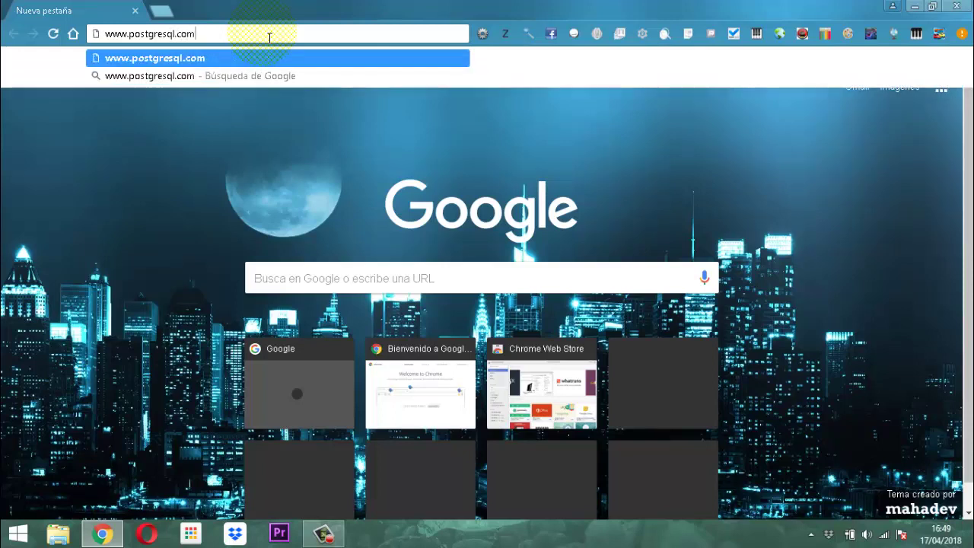
{"action": "key", "text": "Return"}
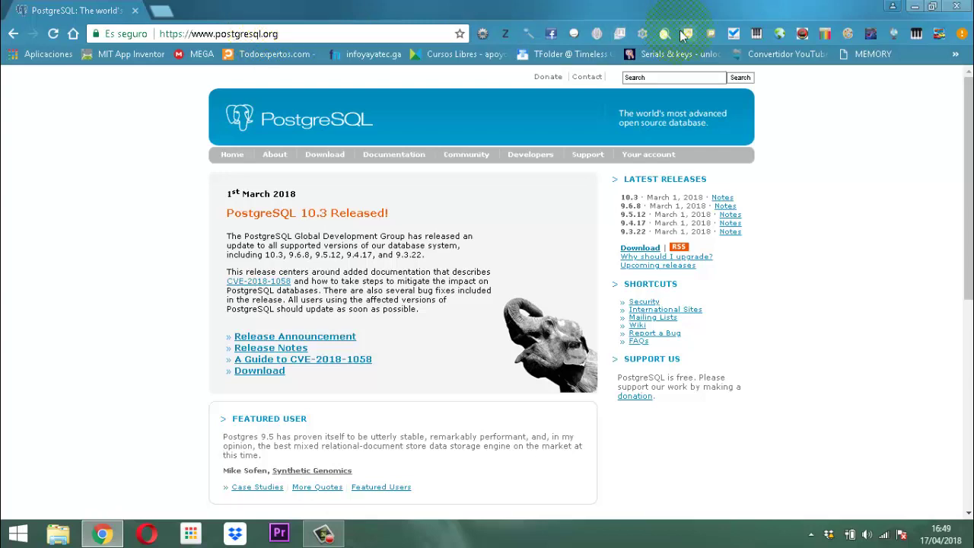
Follow Download, then Windows, then 'Download the installer' to EnterpriseDB's PostgreSQL Download page
{"action": "left_click", "coordinate": [320, 160]}
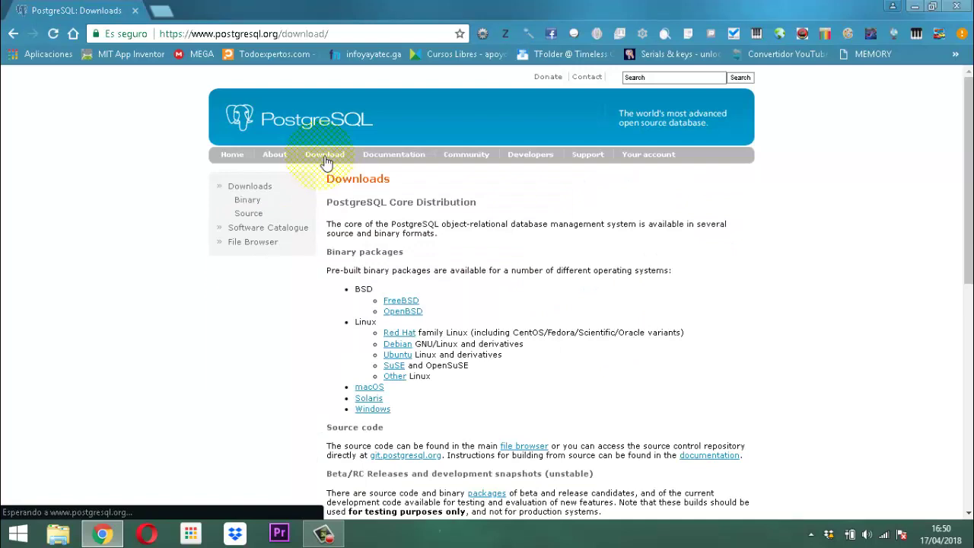
{"action": "left_click", "coordinate": [373, 410]}
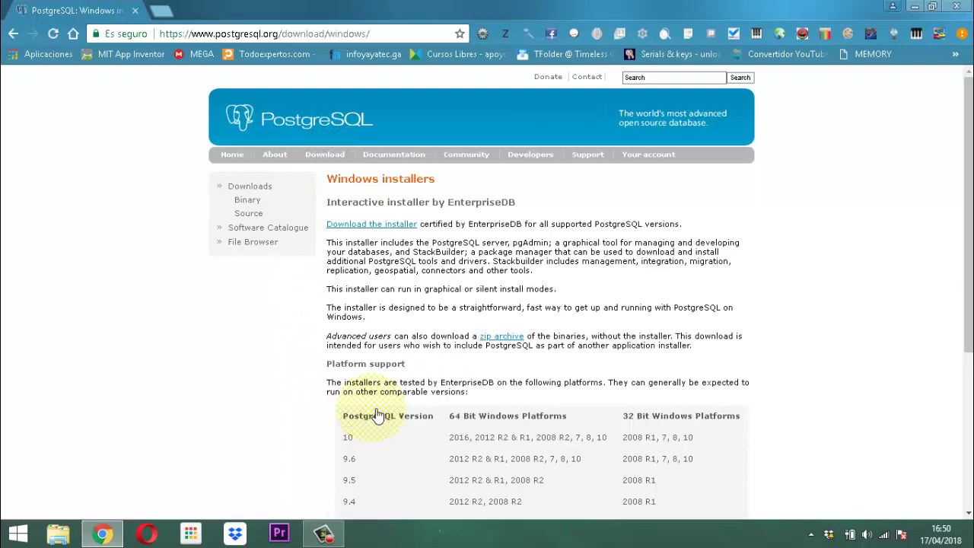
{"action": "left_click", "coordinate": [383, 232]}
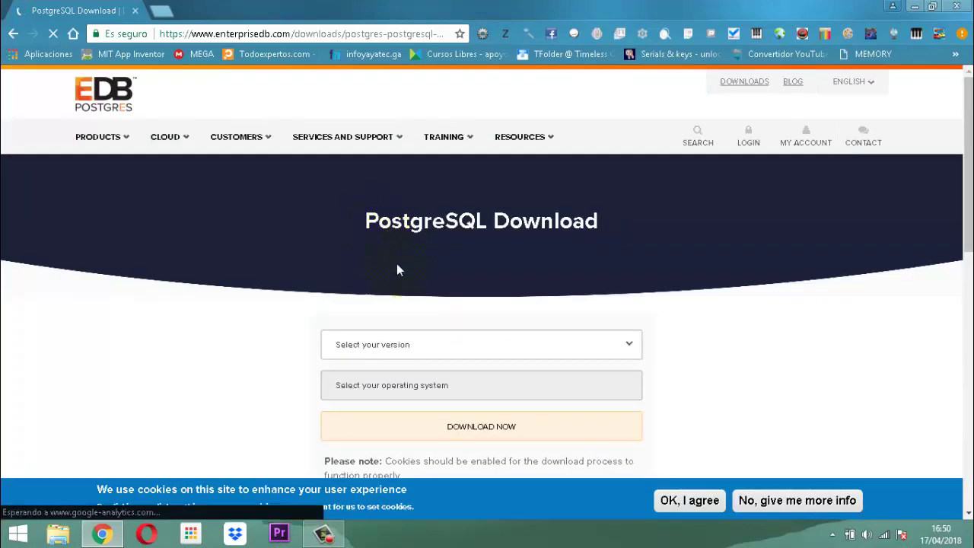
Select PostgreSQL 9.6.8 and Windows x86-64, then start the download
{"action": "left_click", "coordinate": [633, 346]}
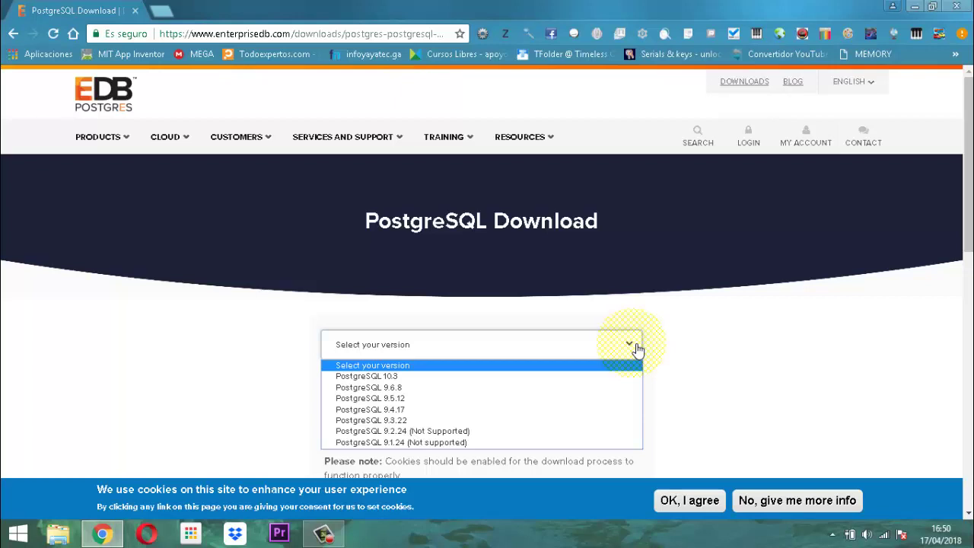
{"action": "left_click", "coordinate": [392, 389]}
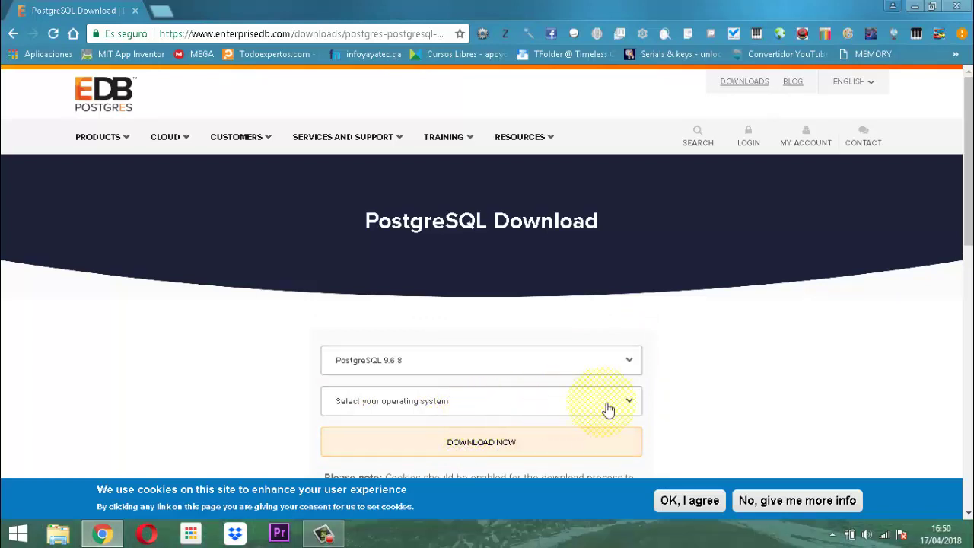
{"action": "left_click", "coordinate": [630, 402]}
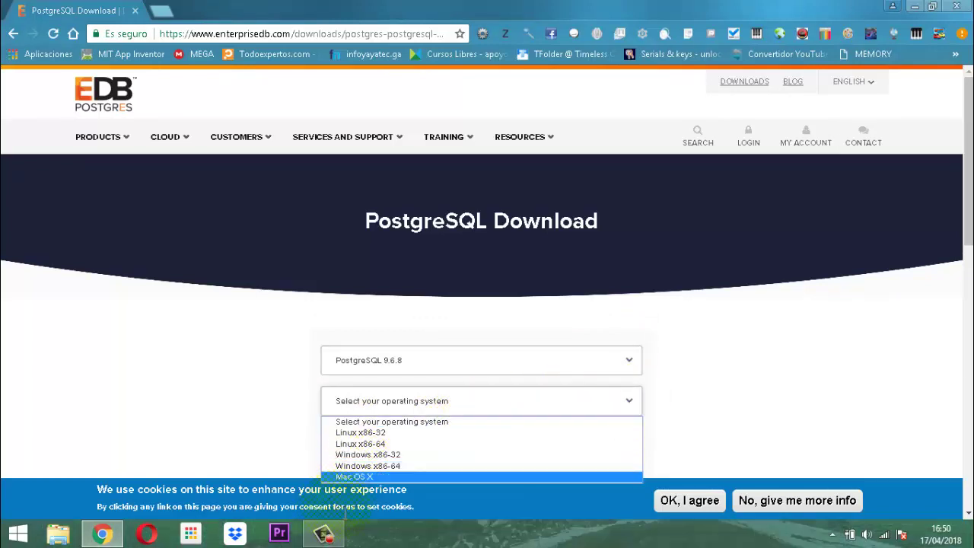
{"action": "left_click", "coordinate": [379, 465]}
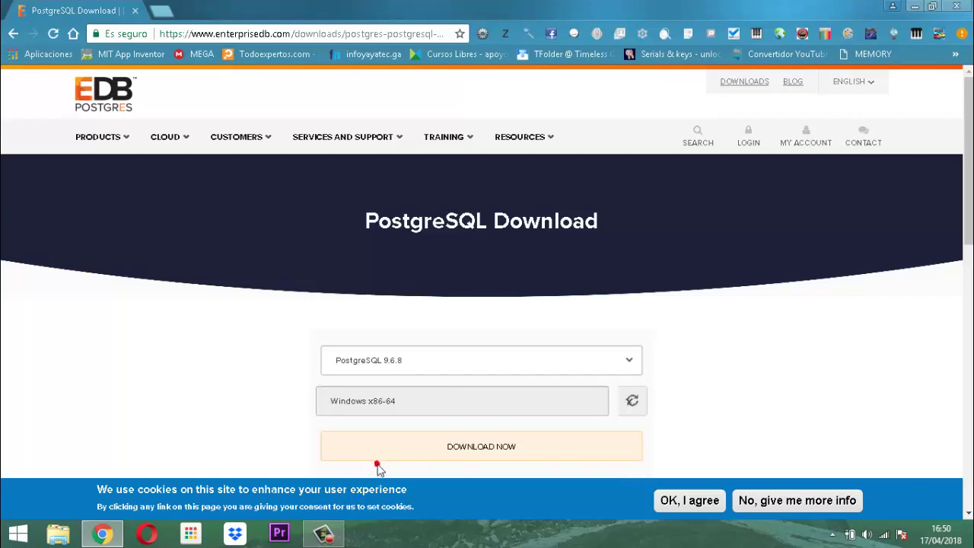
{"action": "scroll", "coordinate": [667, 411], "scroll_direction": "down", "scroll_amount": 1}
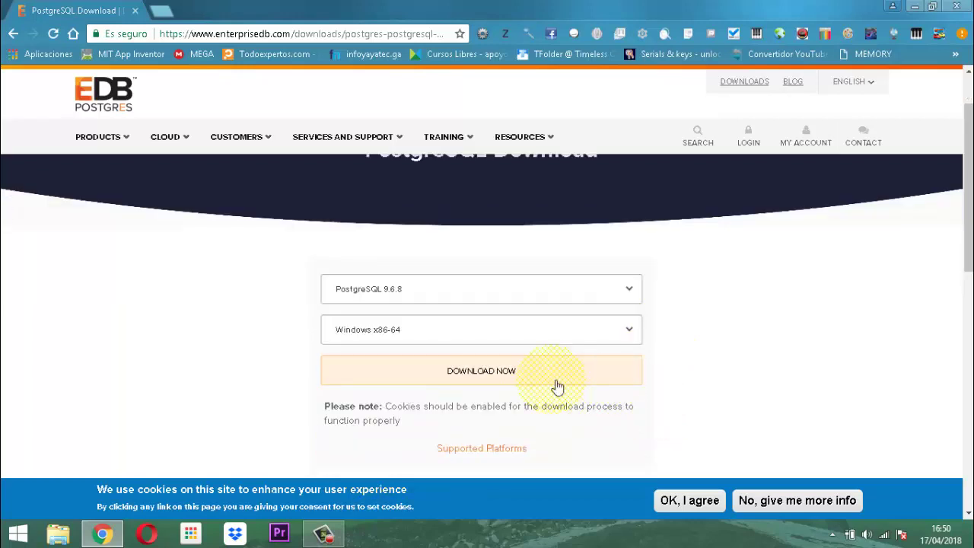
{"action": "left_click", "coordinate": [488, 380]}
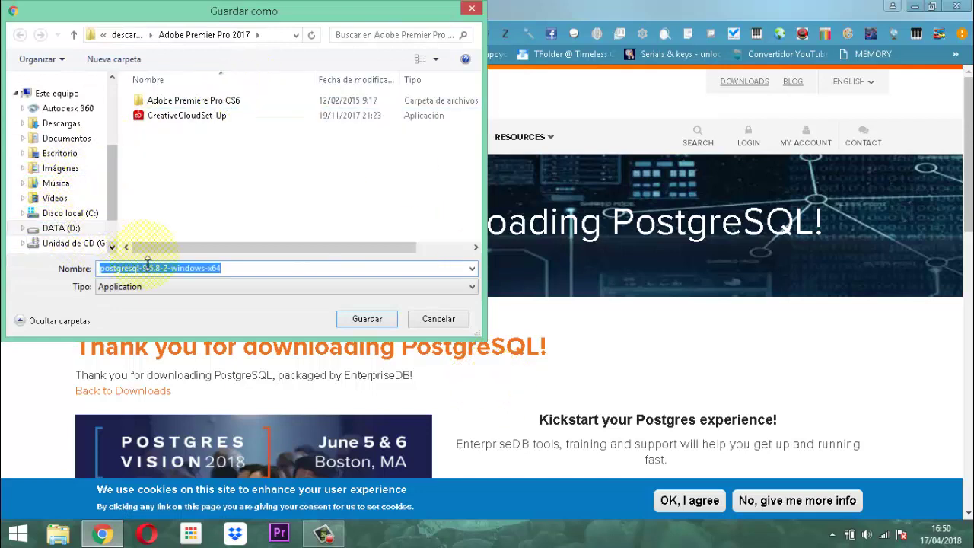
Confirm postgresql-9.6.8-2-windows-x64 already exists in D:\descargas 2018\postgreSql Aplicacion, then cancel saving
{"action": "left_click", "coordinate": [62, 229]}
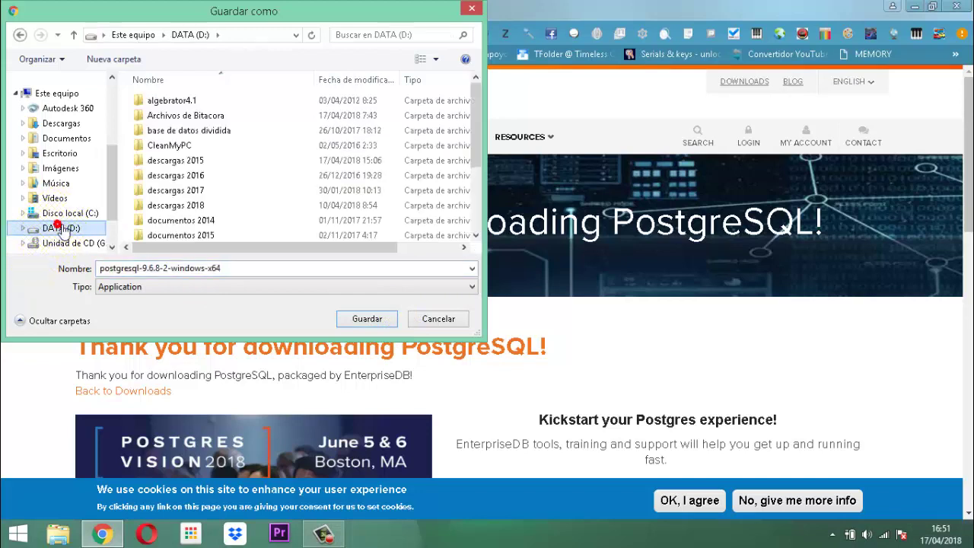
{"action": "double_click", "coordinate": [181, 206]}
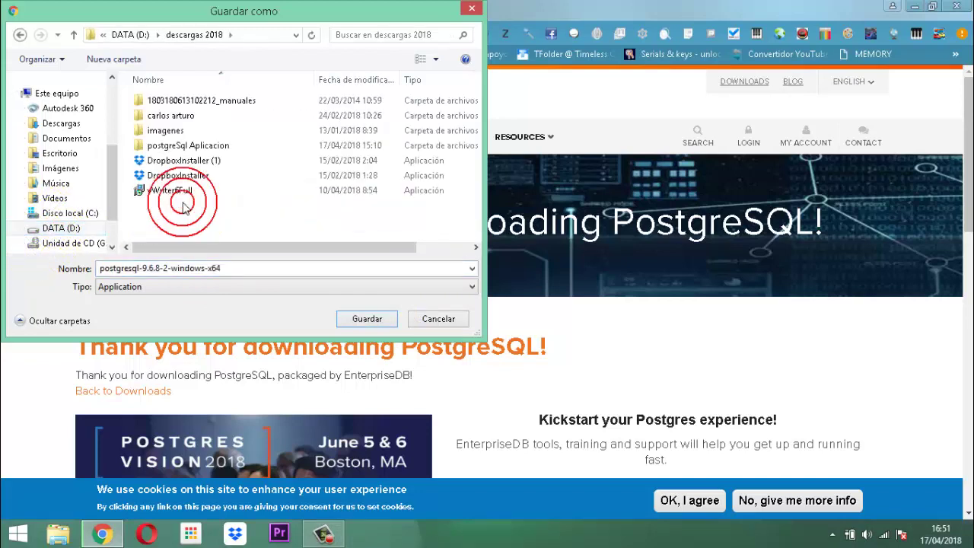
{"action": "double_click", "coordinate": [183, 145]}
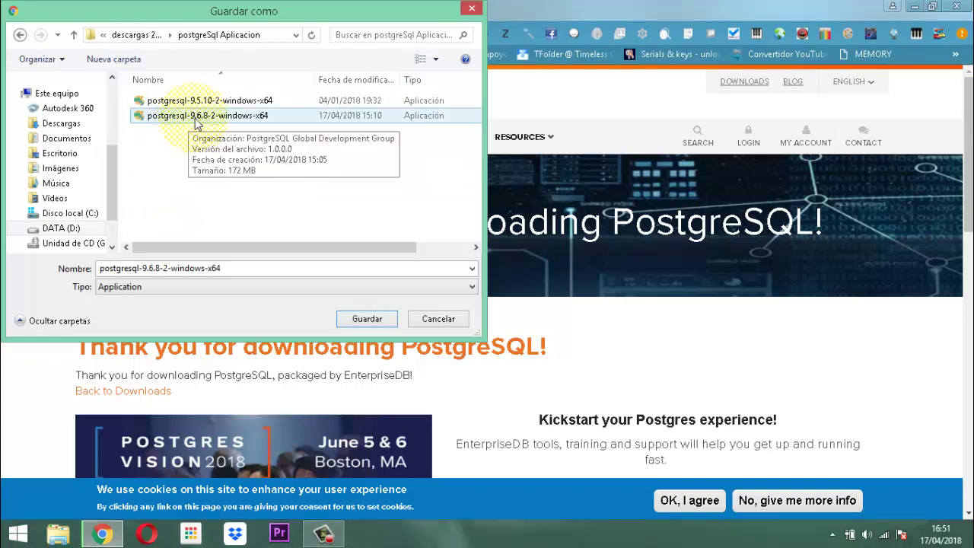
{"action": "left_click", "coordinate": [201, 120]}
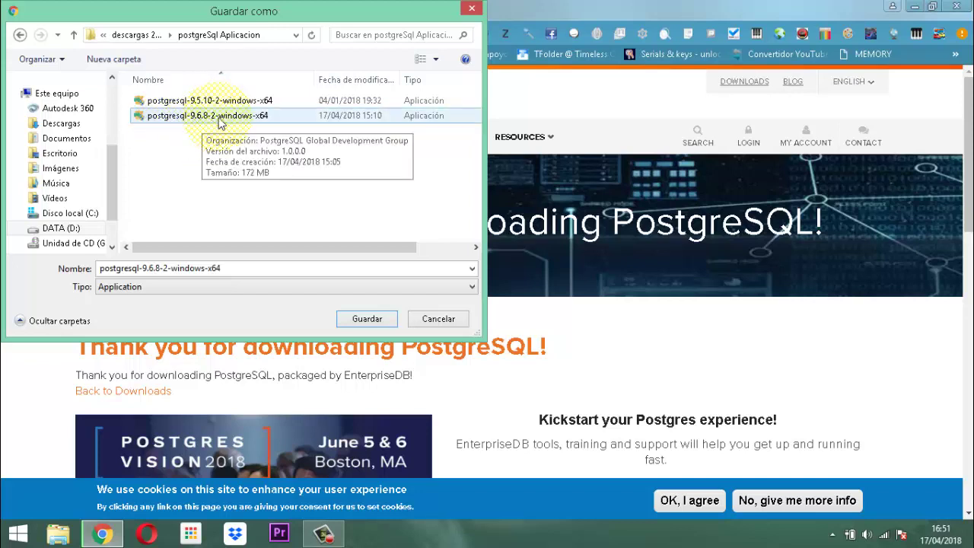
{"action": "left_click", "coordinate": [268, 131]}
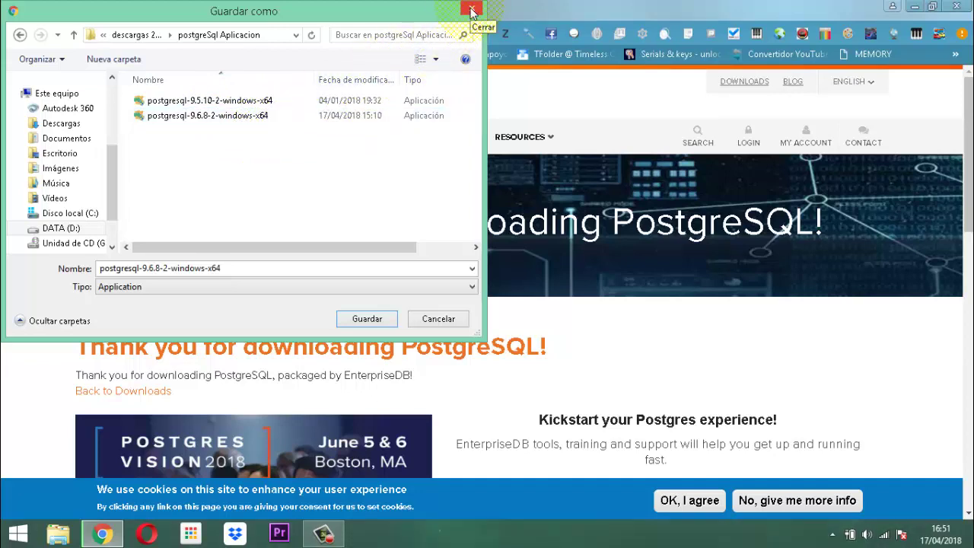
{"action": "left_click", "coordinate": [438, 319]}
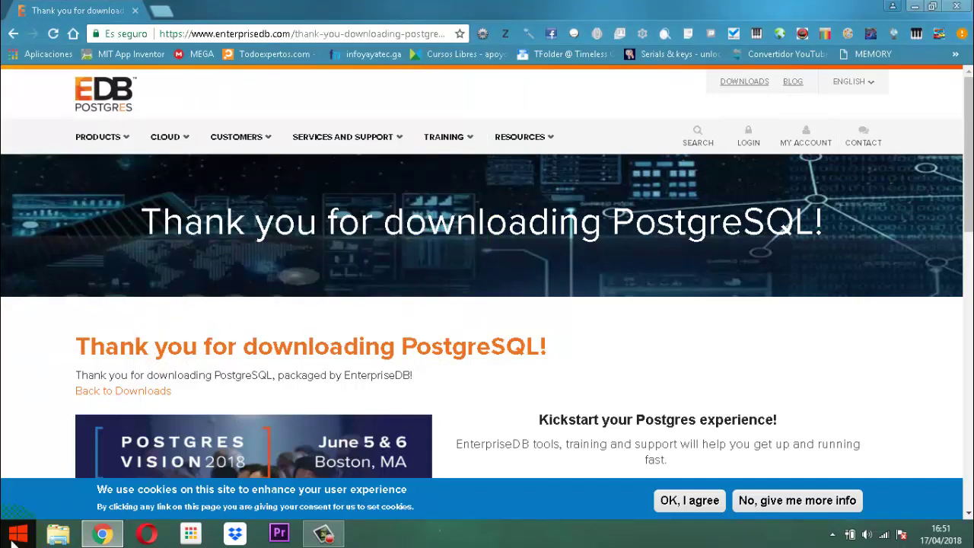
Run postgresql-9.6.8-2-windows-x64 from D:\descargas 2018\postgreSql Aplicacion in a maximized File Explorer
{"action": "left_click", "coordinate": [61, 537]}
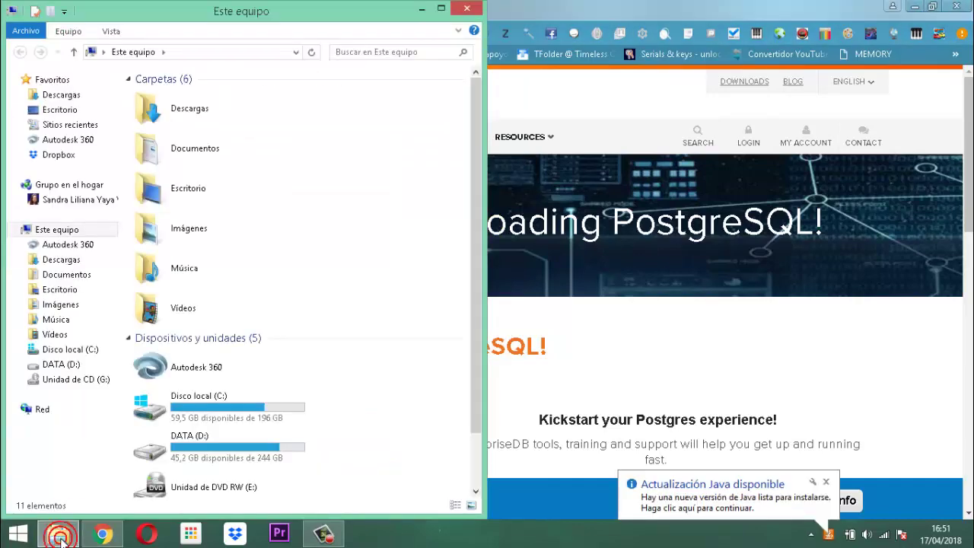
{"action": "left_click", "coordinate": [440, 9]}
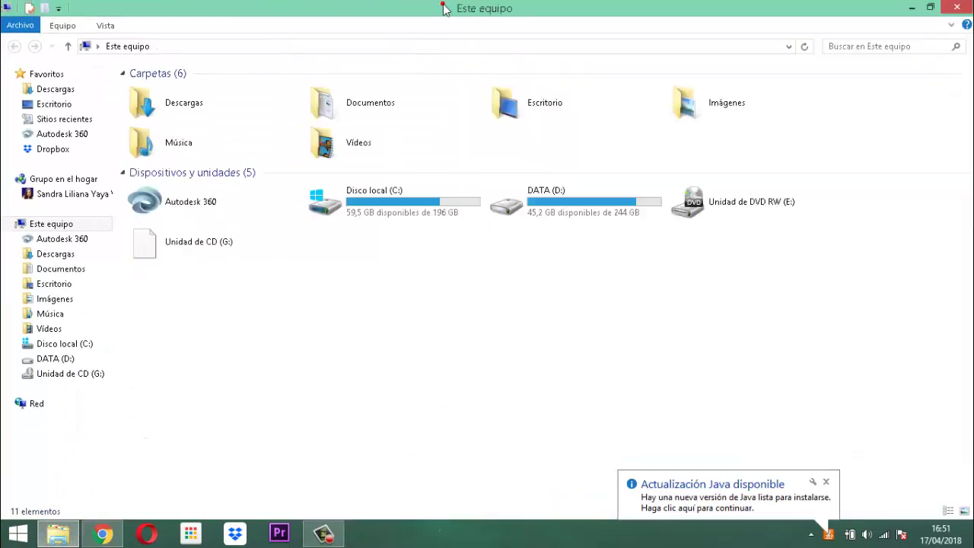
{"action": "double_click", "coordinate": [593, 212]}
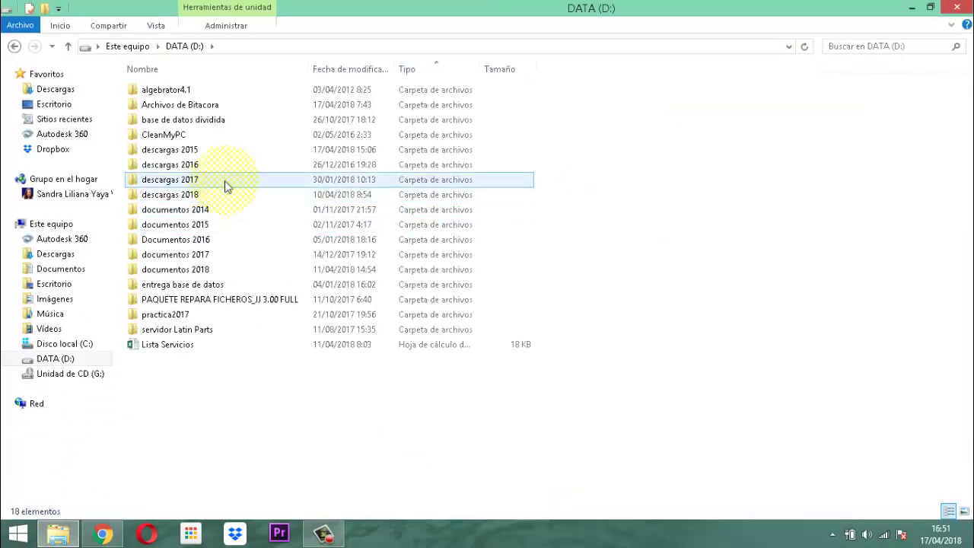
{"action": "left_click", "coordinate": [186, 197]}
{"action": "double_click", "coordinate": [186, 196]}
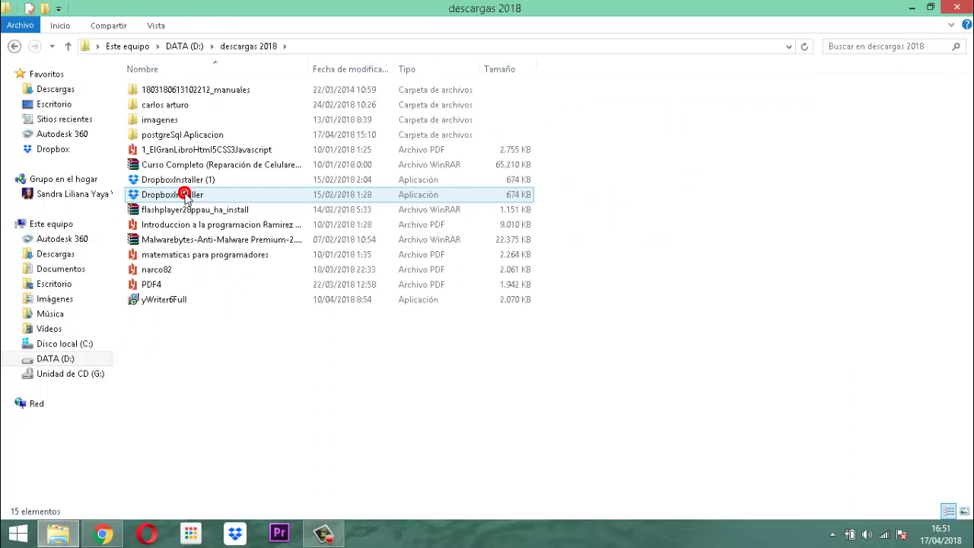
{"action": "double_click", "coordinate": [163, 135]}
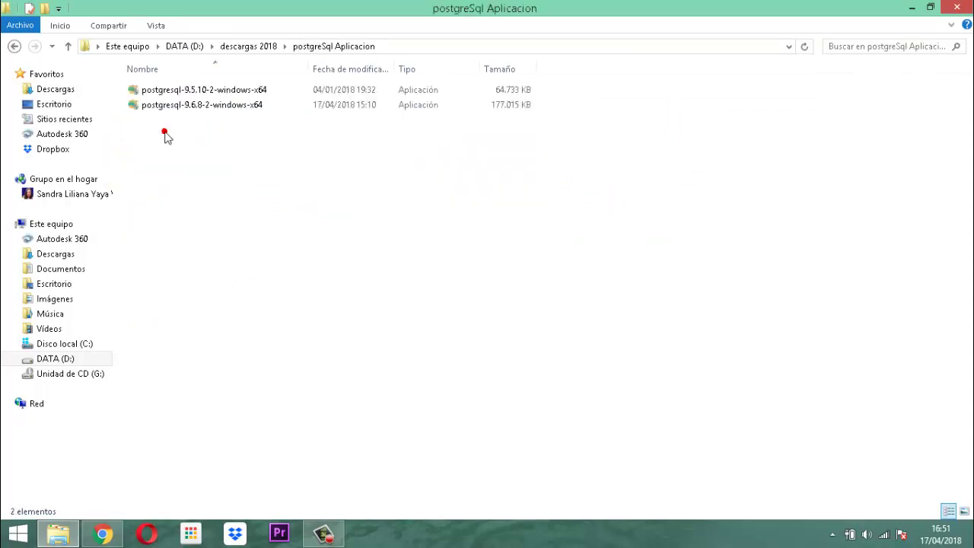
{"action": "double_click", "coordinate": [245, 113]}
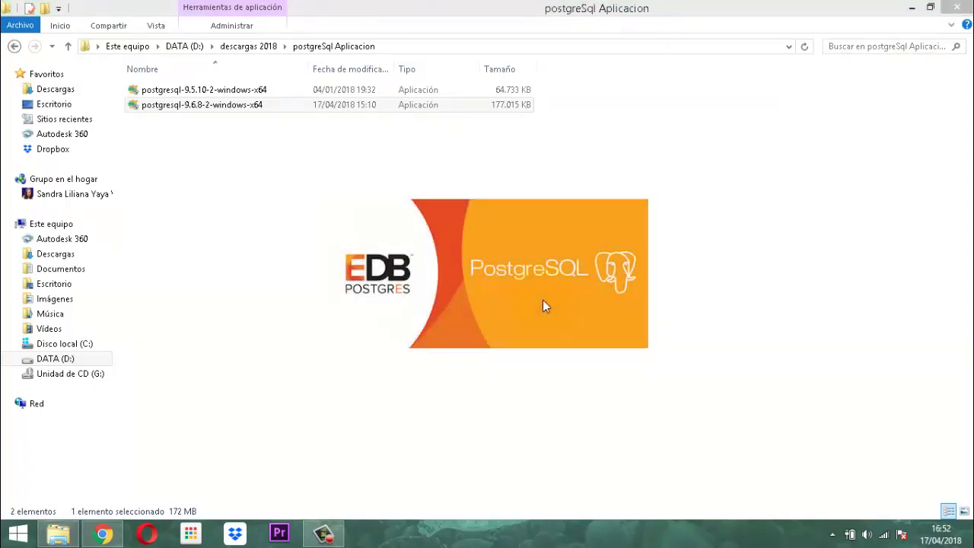
{"action": "left_click", "coordinate": [544, 306]}
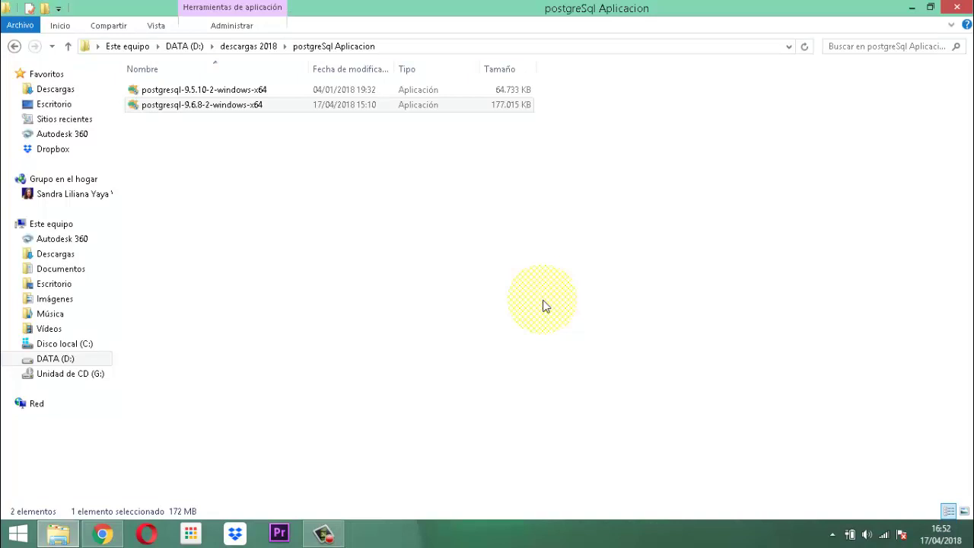
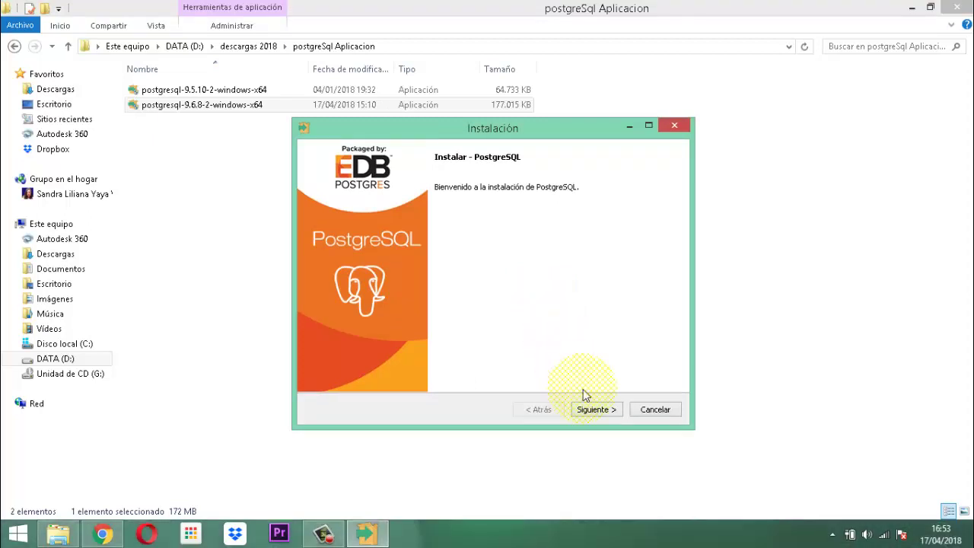
Accept the default C:\Program Files\PostgreSQL\9.6 installation and data directories
{"action": "left_click", "coordinate": [592, 411]}
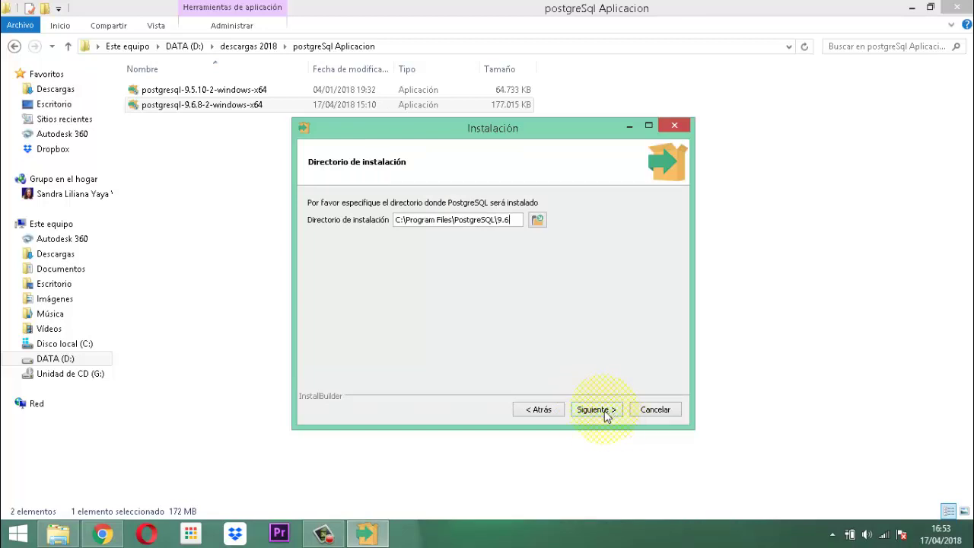
{"action": "left_click", "coordinate": [597, 410]}
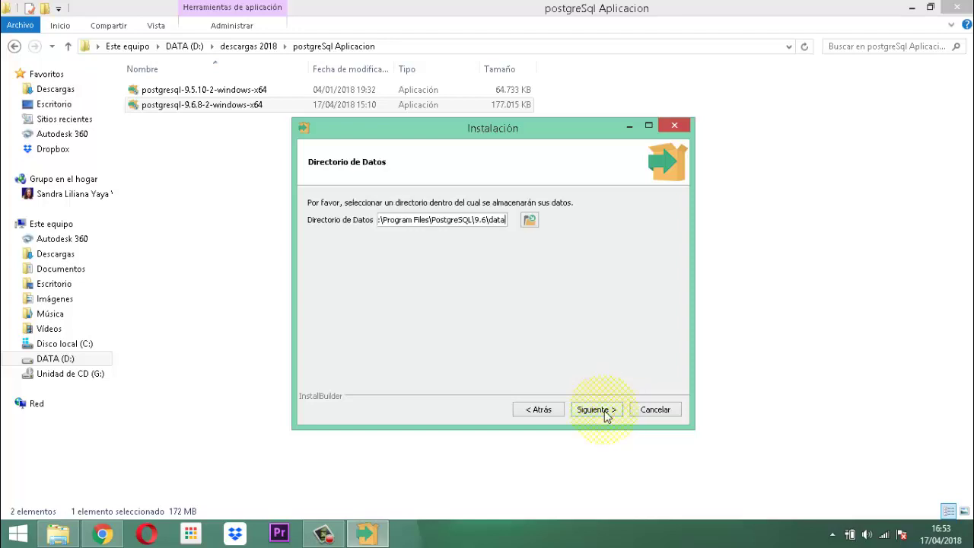
{"action": "left_click", "coordinate": [606, 415]}
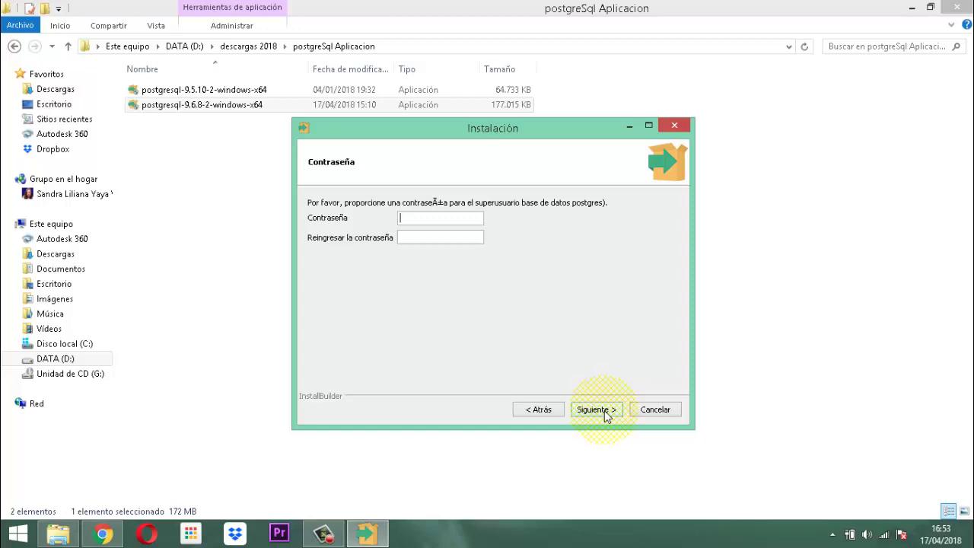
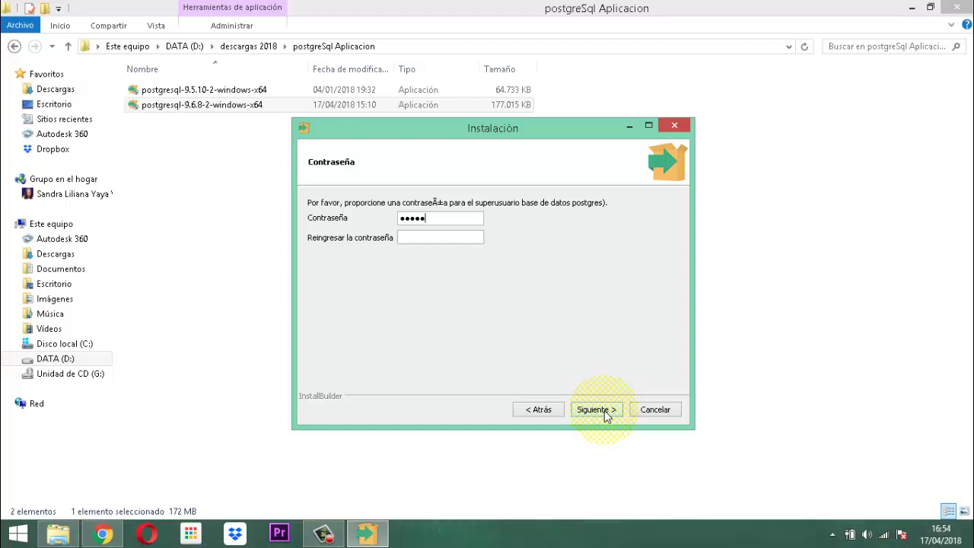
Enter and confirm the postgres superuser password
{"action": "left_click", "coordinate": [441, 240]}
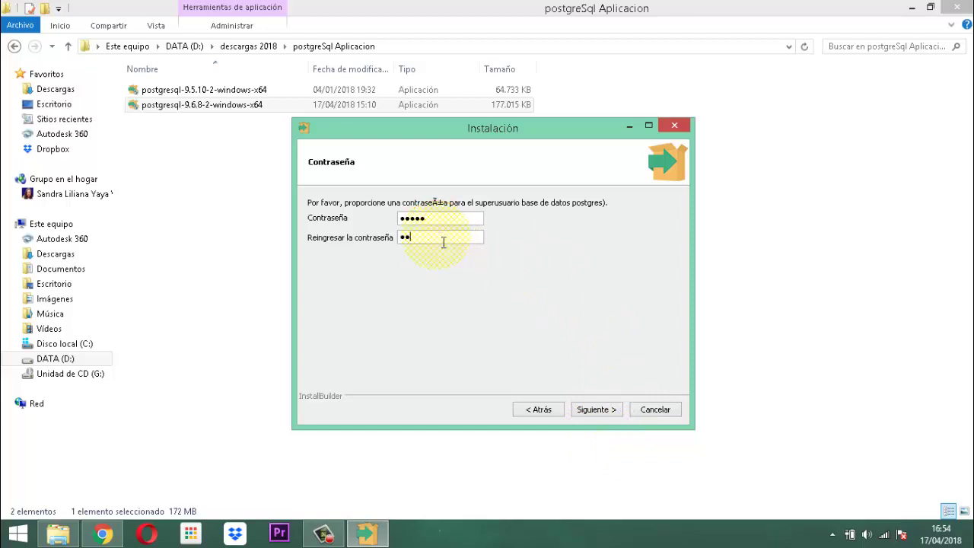
{"action": "left_click", "coordinate": [608, 411]}
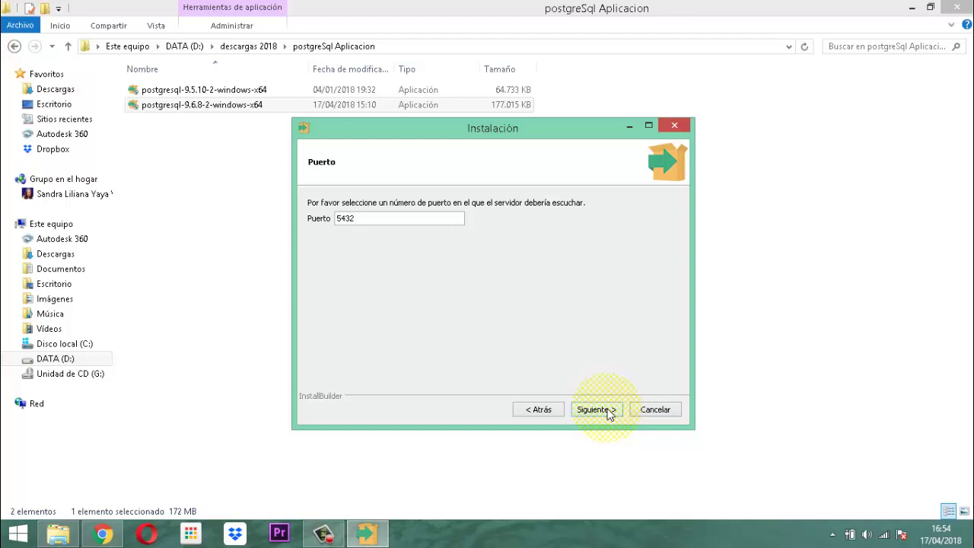
Keep port 5432 and the default locale, then start the PostgreSQL installation
{"action": "left_click", "coordinate": [610, 415]}
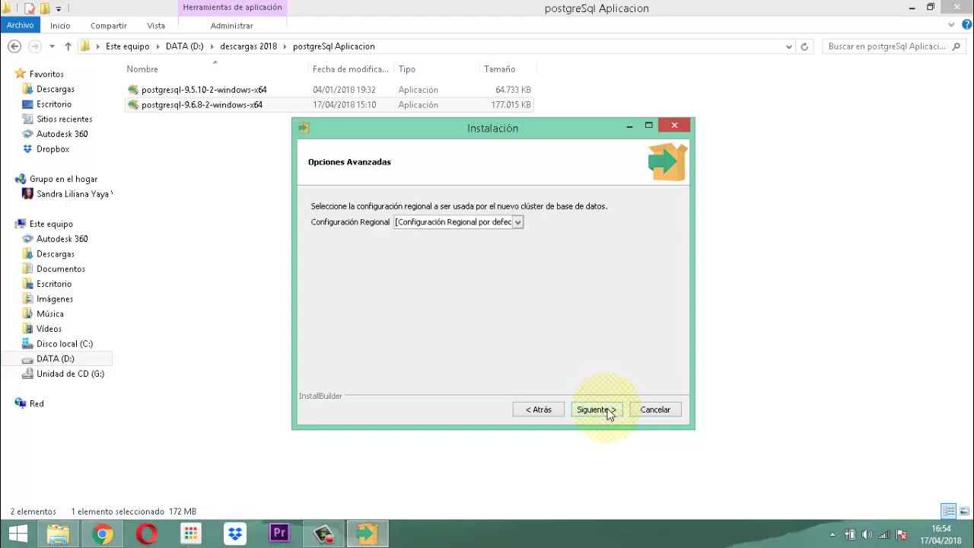
{"action": "left_click", "coordinate": [609, 415]}
{"action": "left_click", "coordinate": [609, 415]}
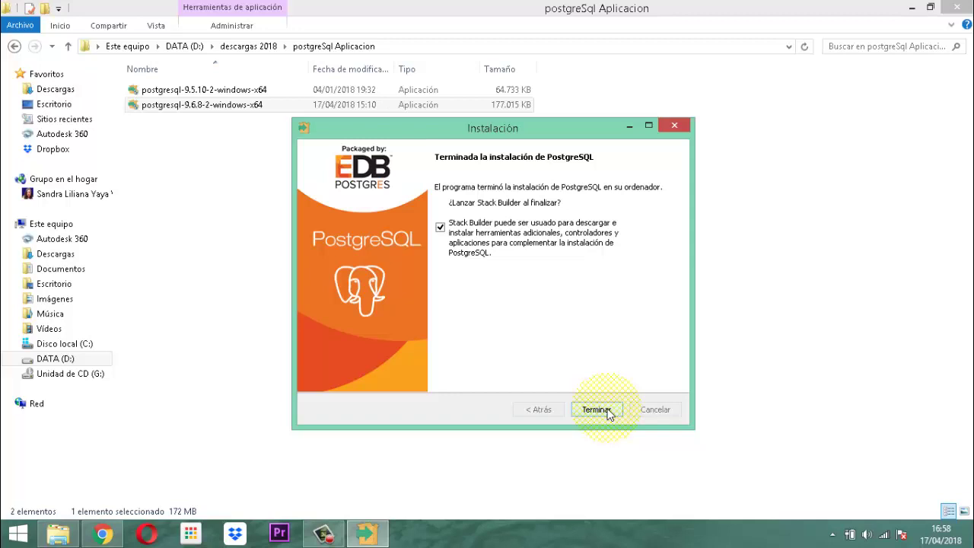
Finish setup and point Stack Builder at PostgreSQL 9.6 (x64) on port 5432
{"action": "left_click", "coordinate": [597, 410]}
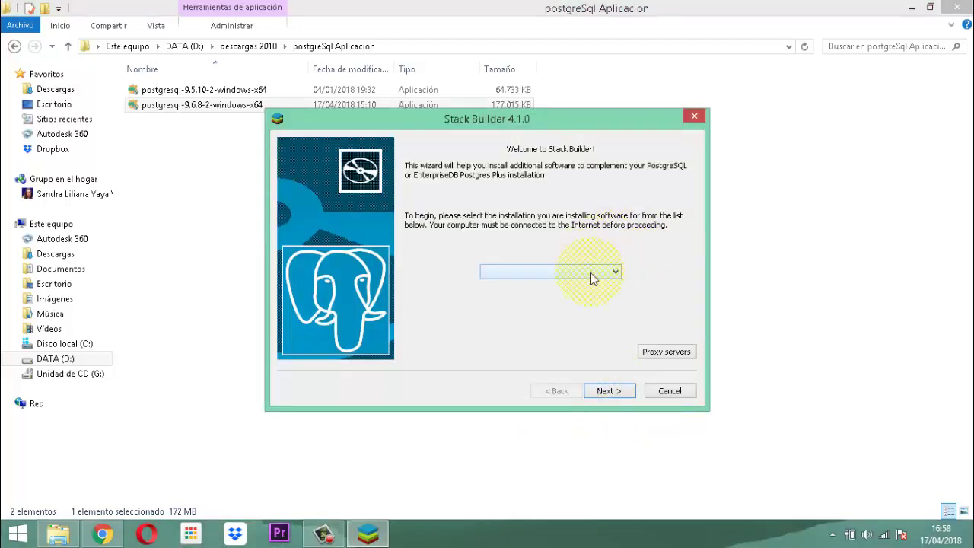
{"action": "left_click", "coordinate": [617, 271]}
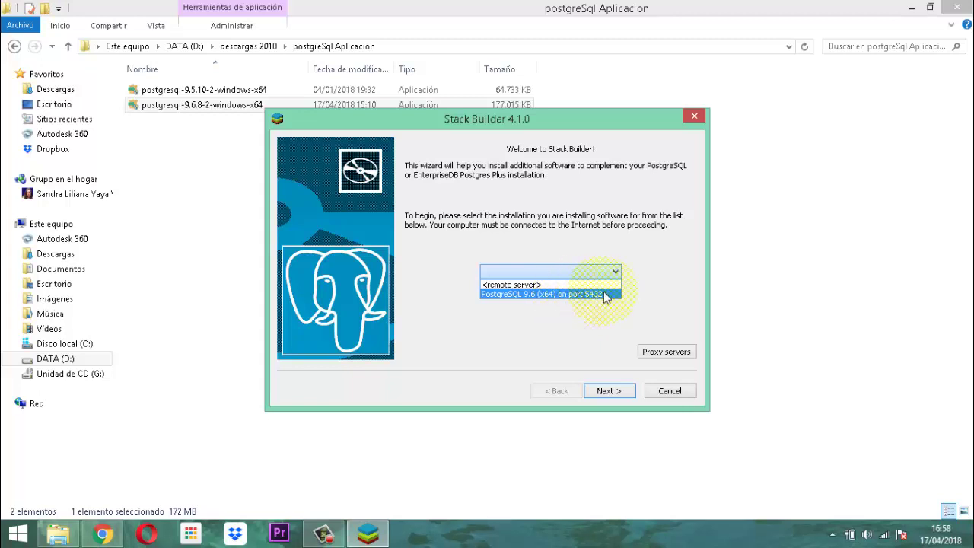
{"action": "left_click", "coordinate": [605, 296]}
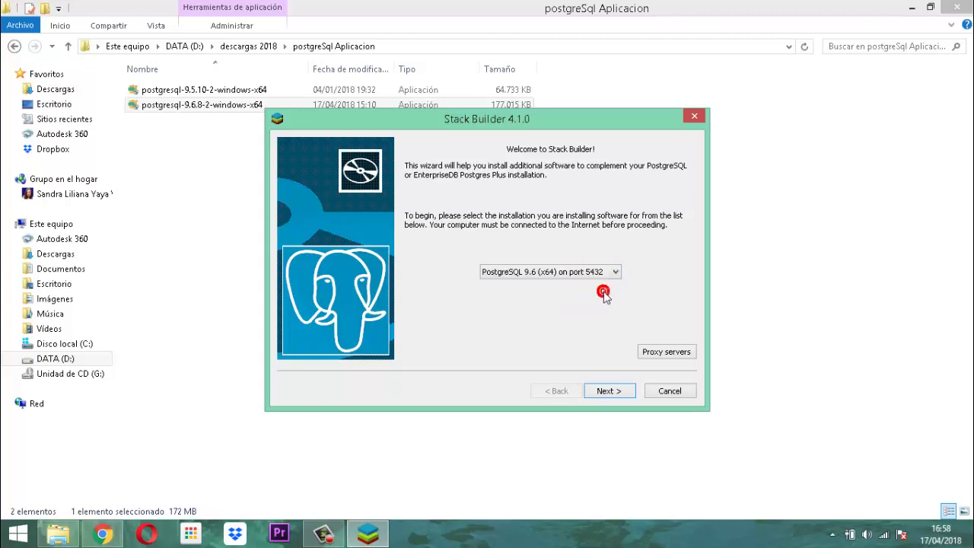
{"action": "left_click", "coordinate": [611, 392]}
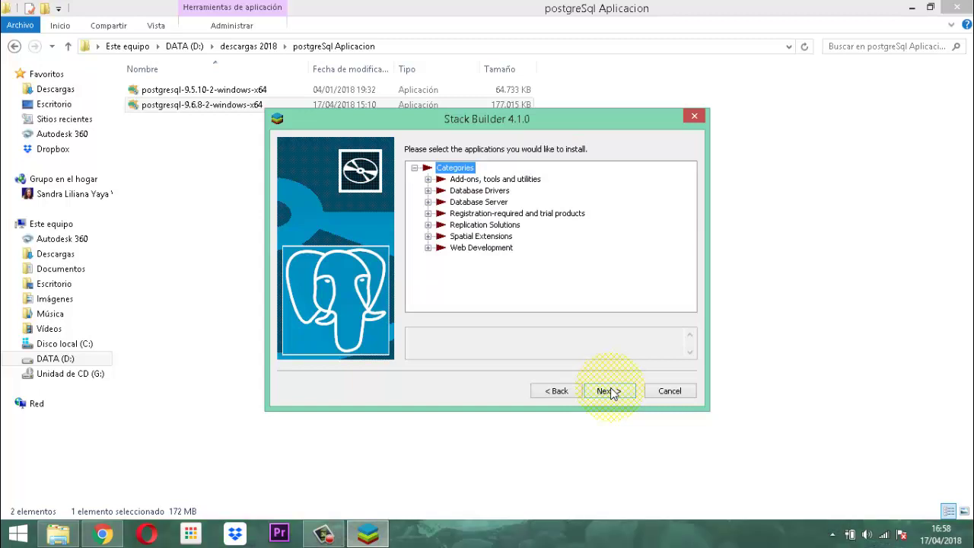
Under Database Drivers, tick psqlODBC (32 bit) and psqlODBC (64 bit), then continue to review
{"action": "left_click", "coordinate": [430, 191]}
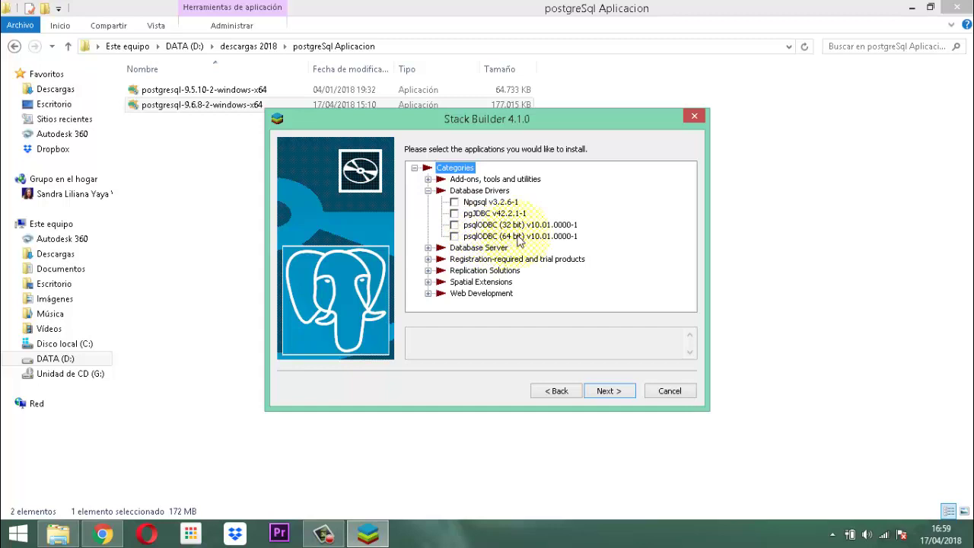
{"action": "left_click", "coordinate": [465, 236]}
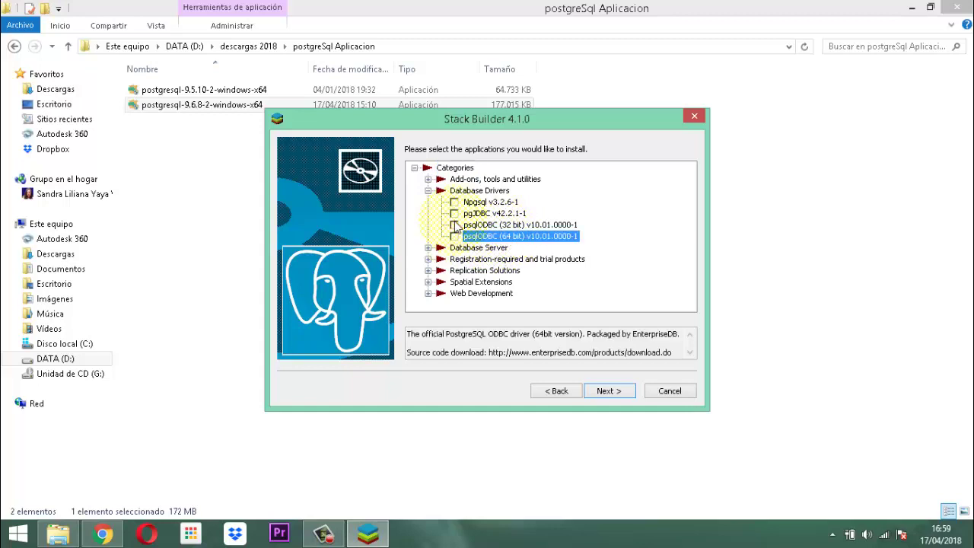
{"action": "left_click", "coordinate": [456, 224]}
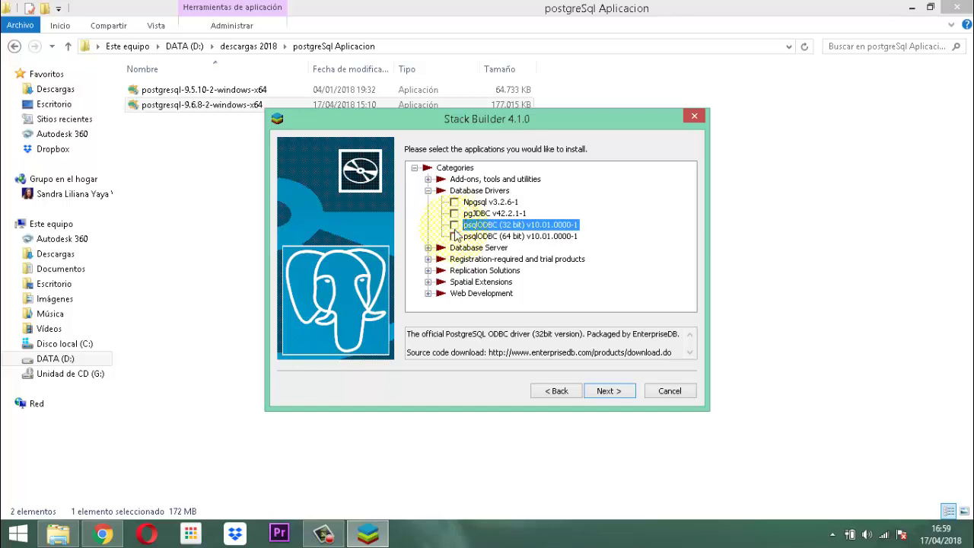
{"action": "left_click", "coordinate": [454, 225]}
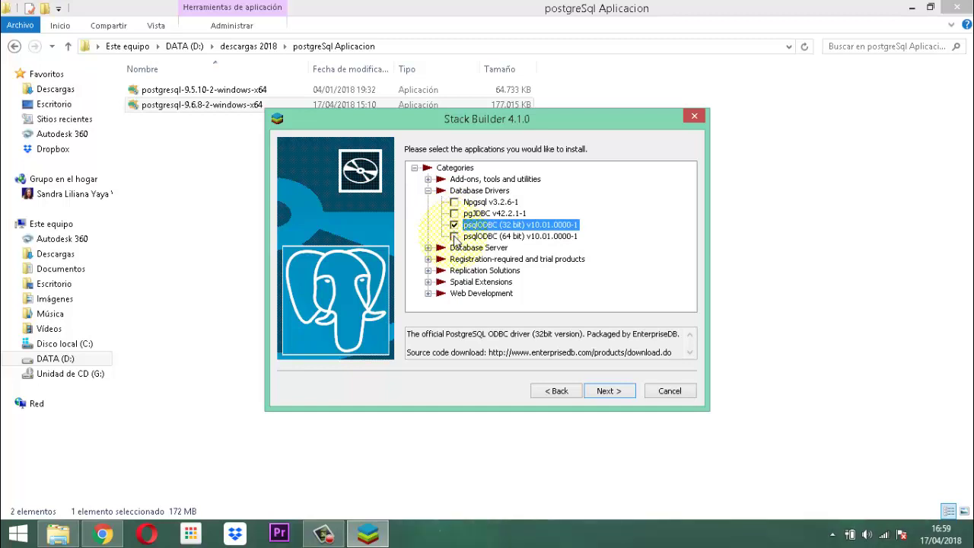
{"action": "left_click", "coordinate": [454, 236]}
{"action": "left_click", "coordinate": [454, 236]}
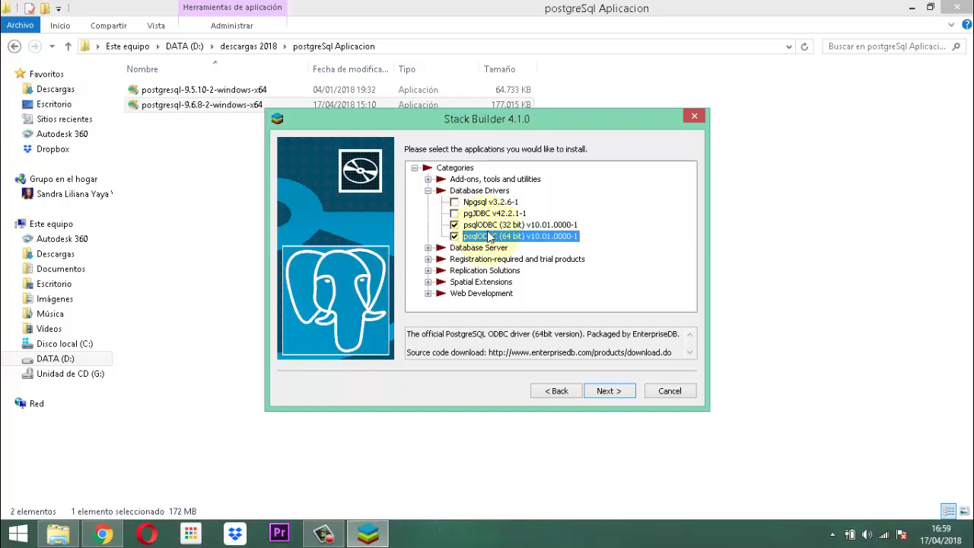
{"action": "left_click", "coordinate": [611, 391]}
{"action": "left_click", "coordinate": [611, 391]}
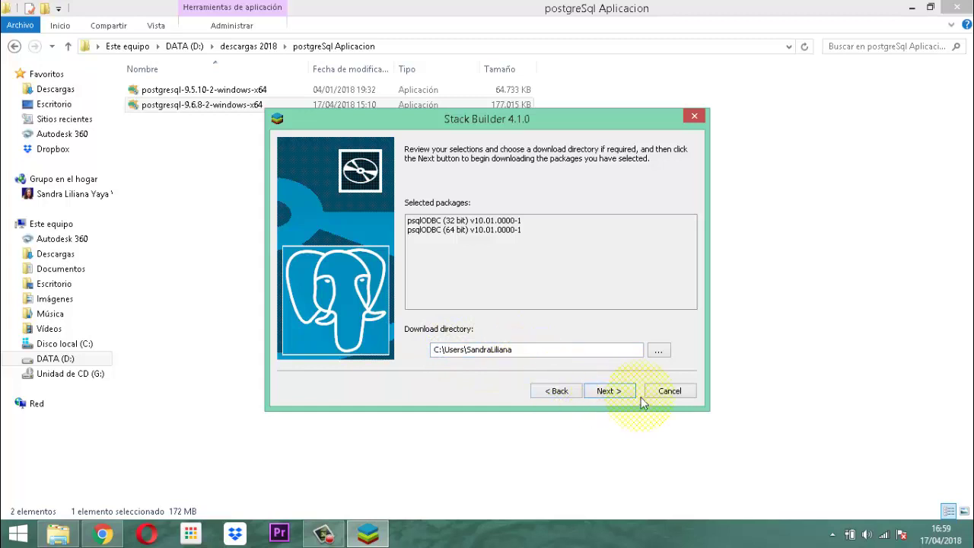
Download both psqlODBC packages to the default download directory
{"action": "left_click", "coordinate": [613, 391]}
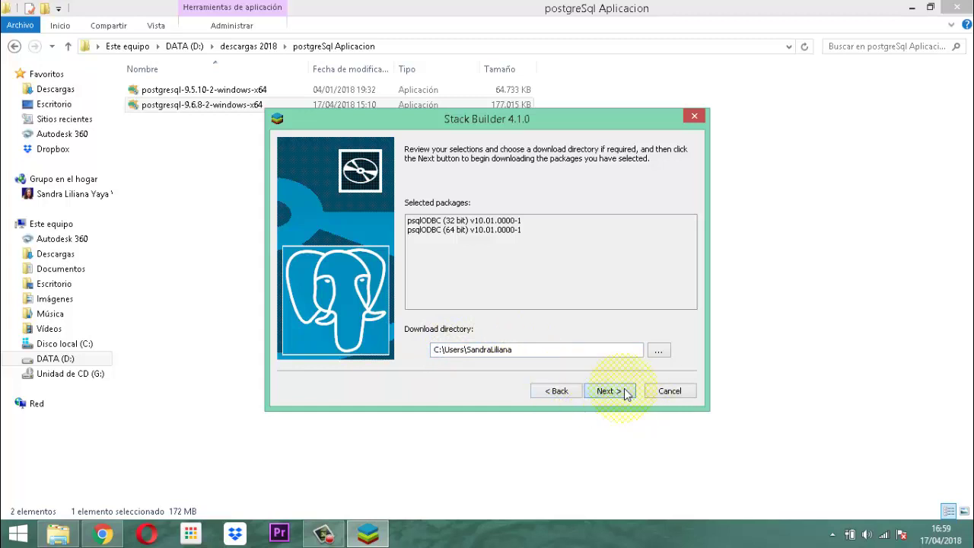
{"action": "left_click", "coordinate": [616, 394]}
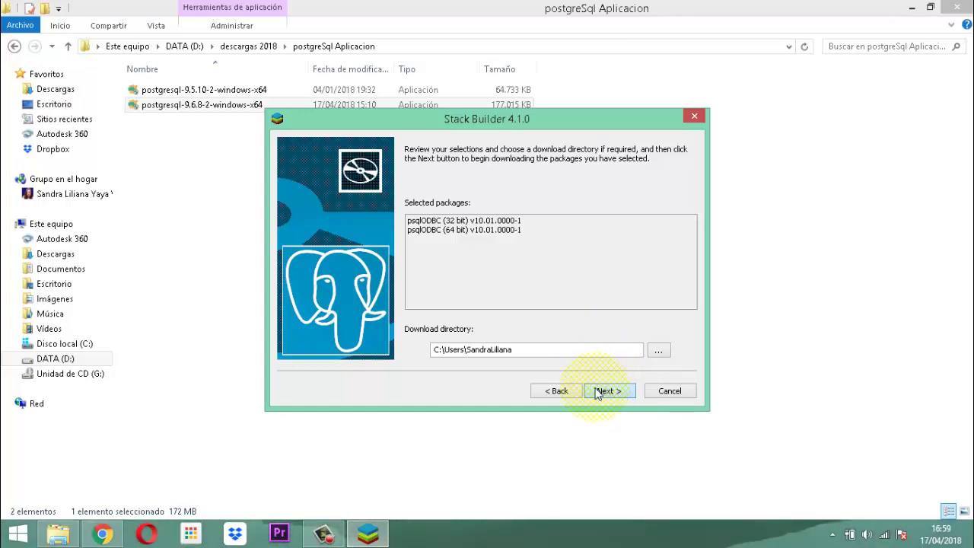
{"action": "left_click", "coordinate": [598, 392]}
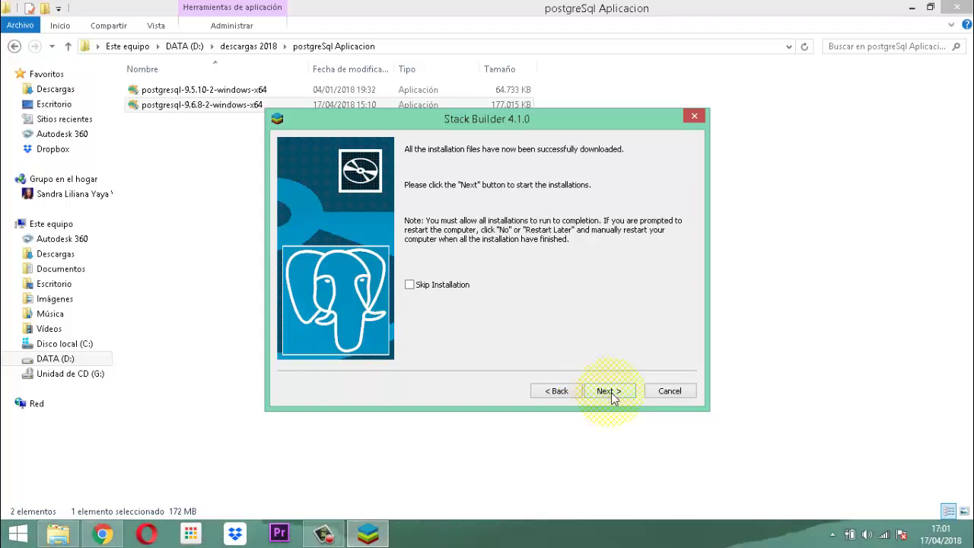
Proceed with Skip Installation unchecked to launch the psqlODBC setup
{"action": "left_click", "coordinate": [614, 397]}
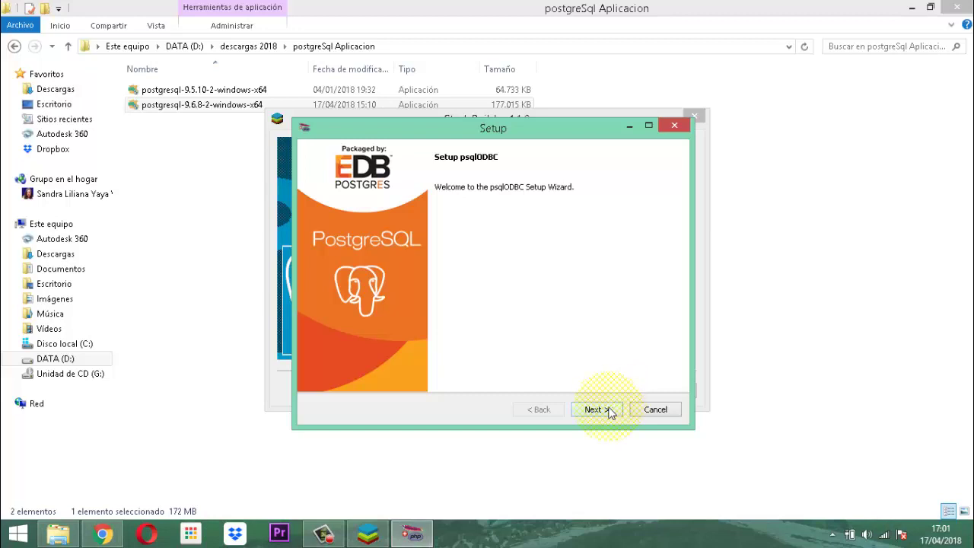
Install psqlODBC into the default C:\Program Files\PostgreSQL\psqlODBC directory
{"action": "left_click", "coordinate": [608, 410]}
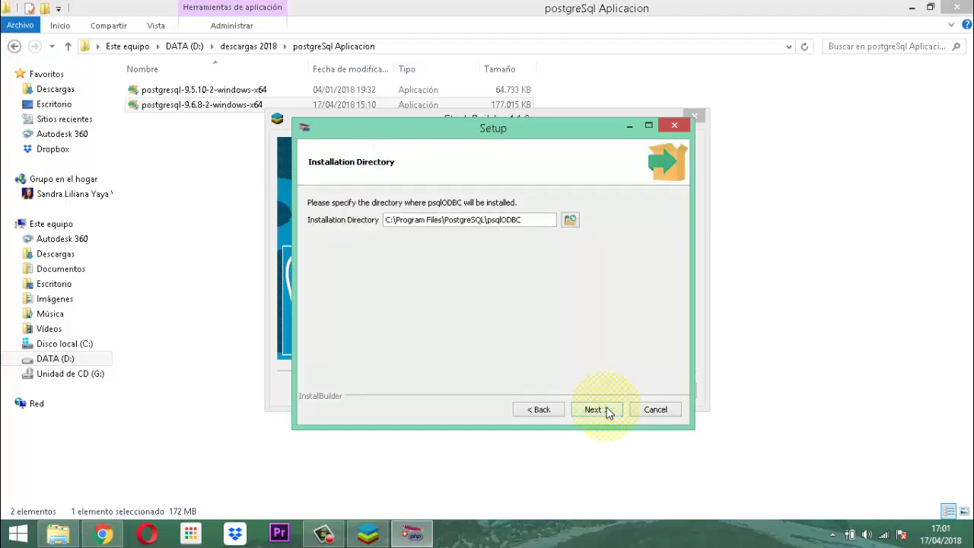
{"action": "left_click", "coordinate": [608, 410]}
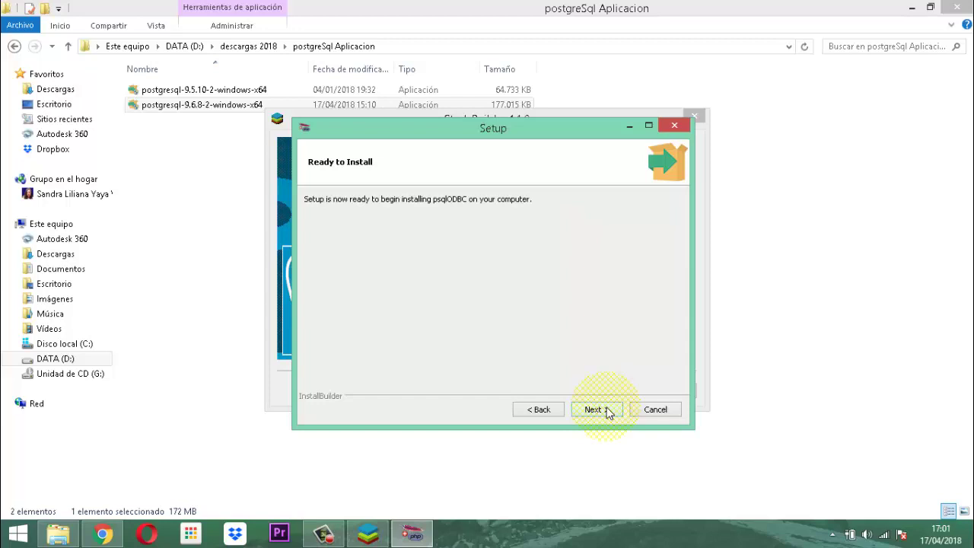
{"action": "left_click", "coordinate": [608, 409]}
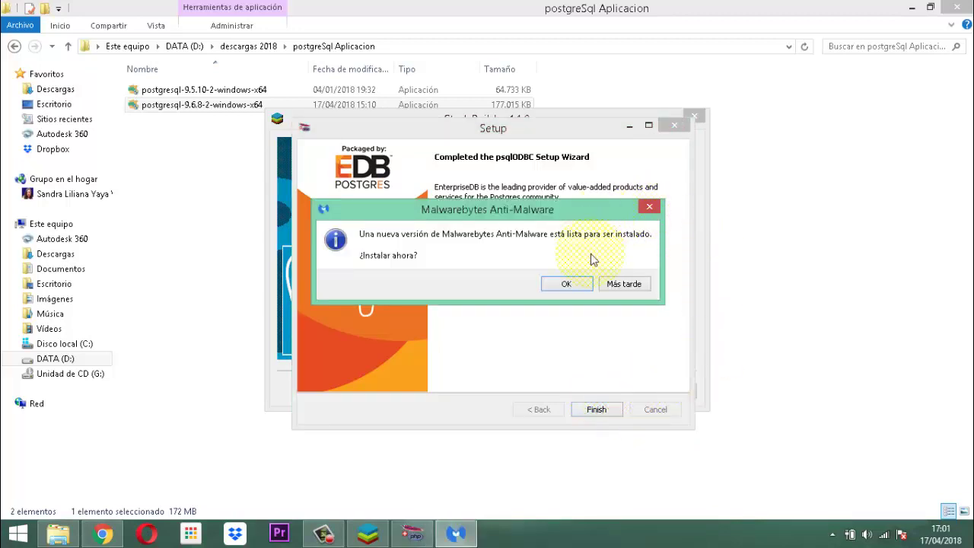
Postpone the Malwarebytes update and finish the psqlODBC Setup wizard
{"action": "left_click", "coordinate": [624, 284]}
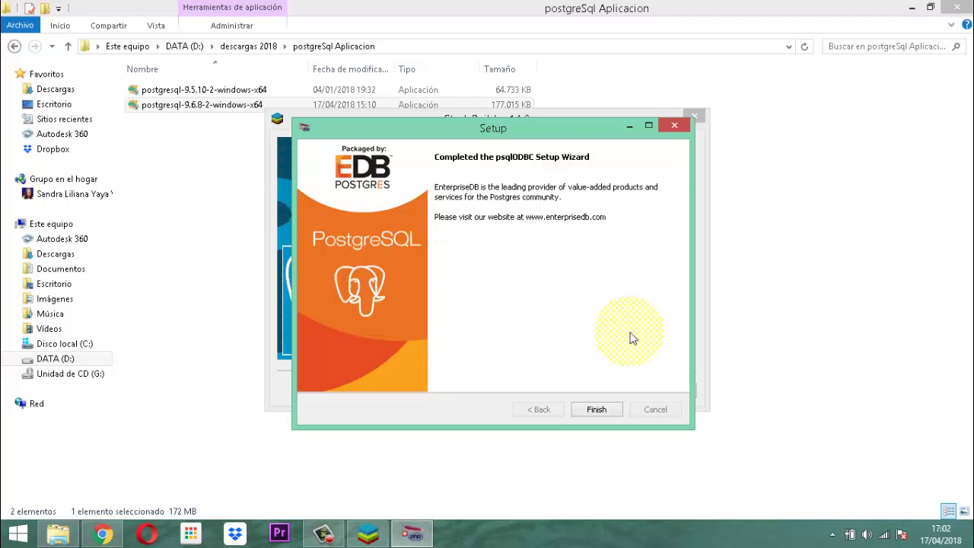
{"action": "left_click", "coordinate": [597, 409]}
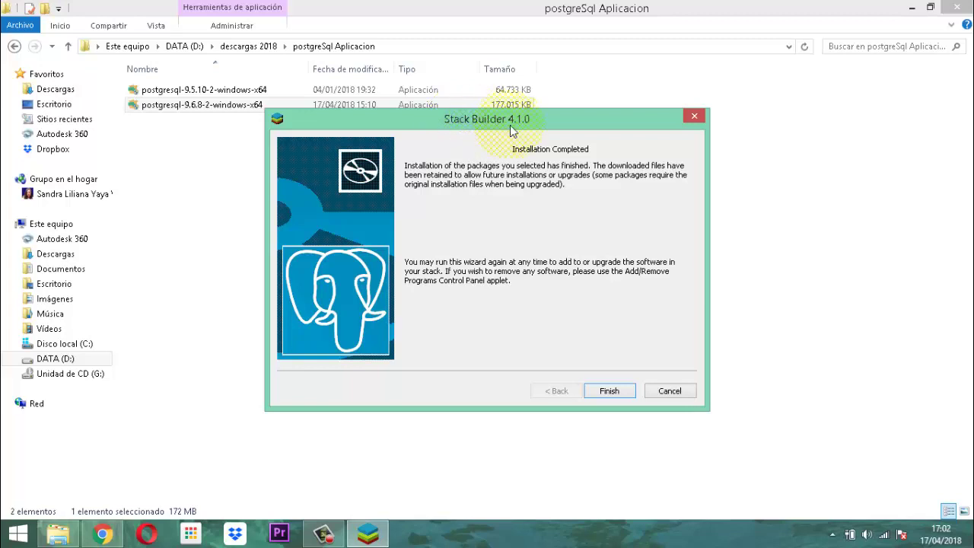
Finish Stack Builder, close the installers folder, and minimise Chrome to show the desktop
{"action": "left_click", "coordinate": [603, 396]}
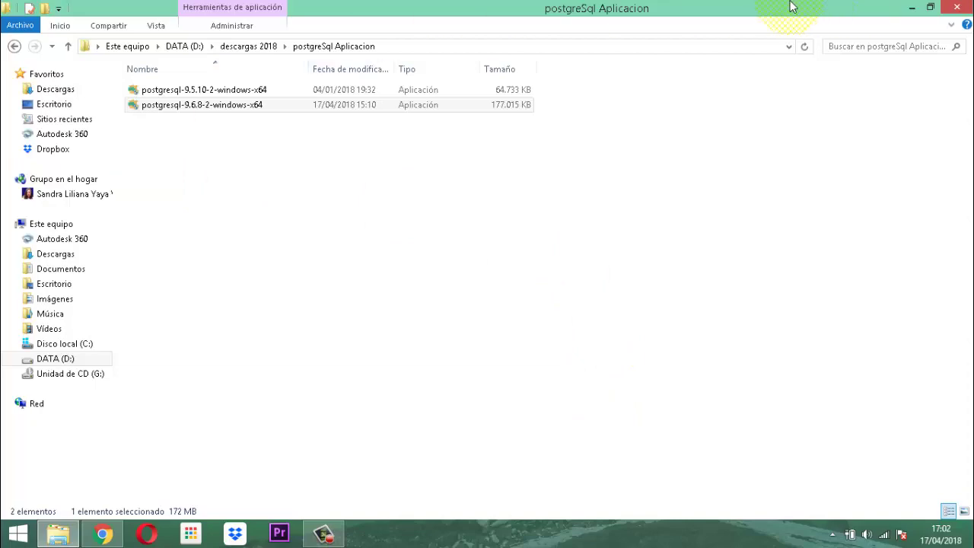
{"action": "left_click", "coordinate": [957, 8]}
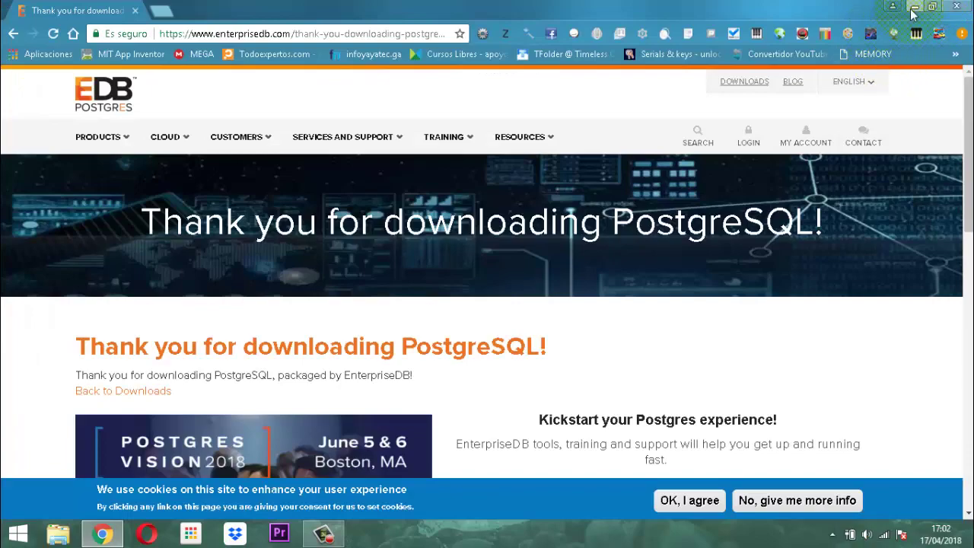
{"action": "left_click", "coordinate": [915, 8]}
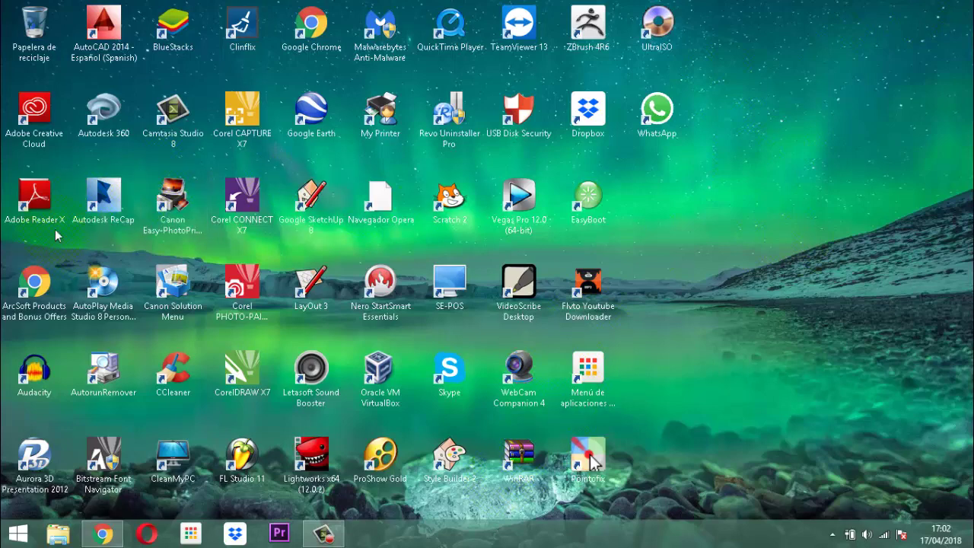
{"action": "left_click", "coordinate": [173, 290]}
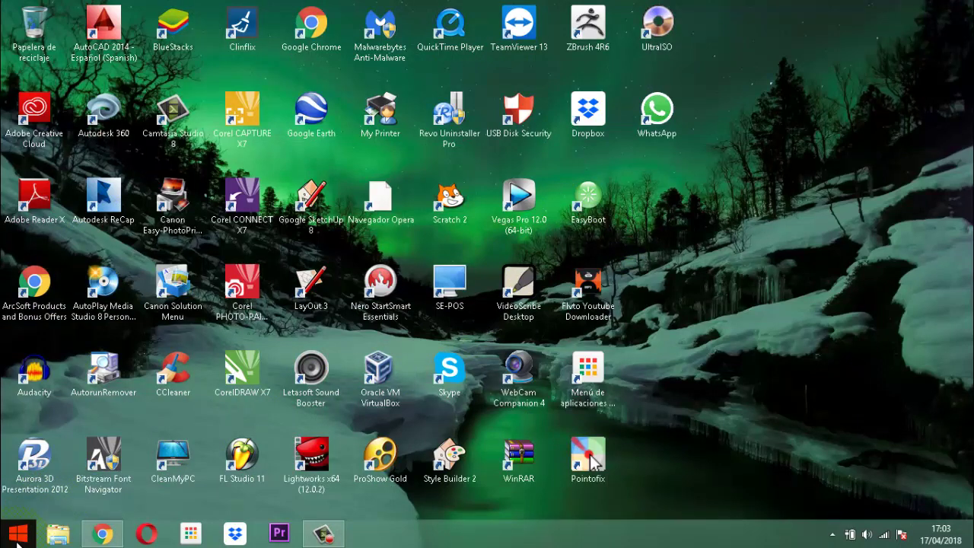
Search the Start apps for 'pos' and 'pg' to locate pgAdmin 4, then clear the search
{"action": "left_click", "coordinate": [17, 539]}
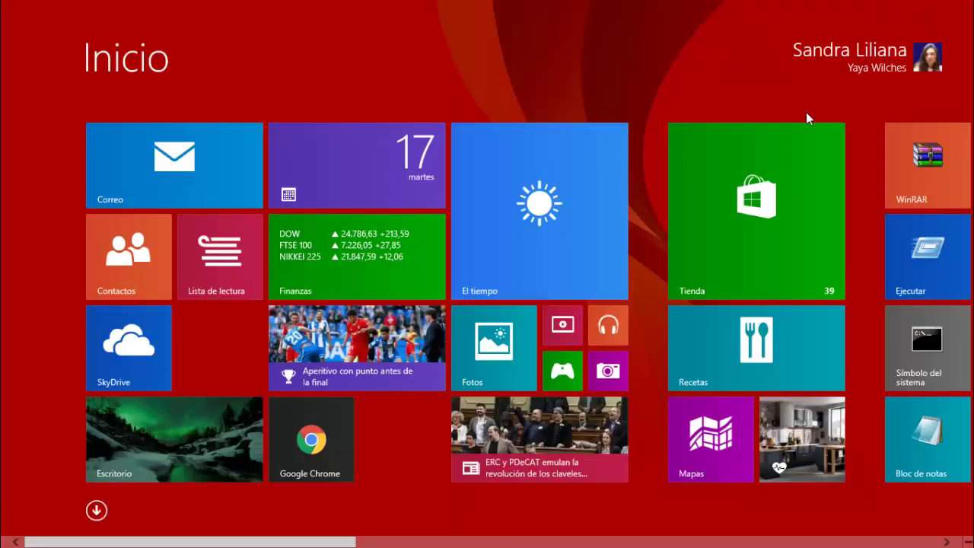
{"action": "left_click", "coordinate": [97, 510]}
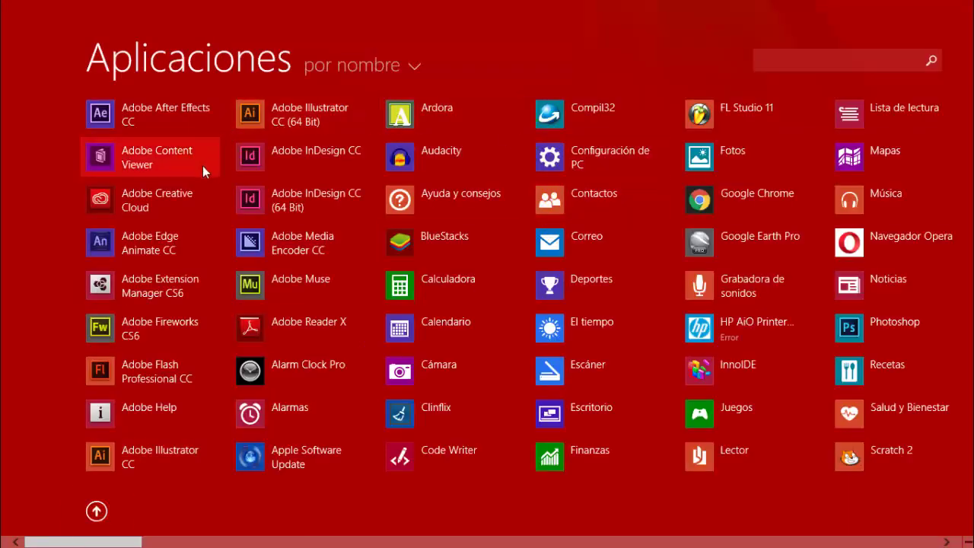
{"action": "left_click", "coordinate": [800, 61]}
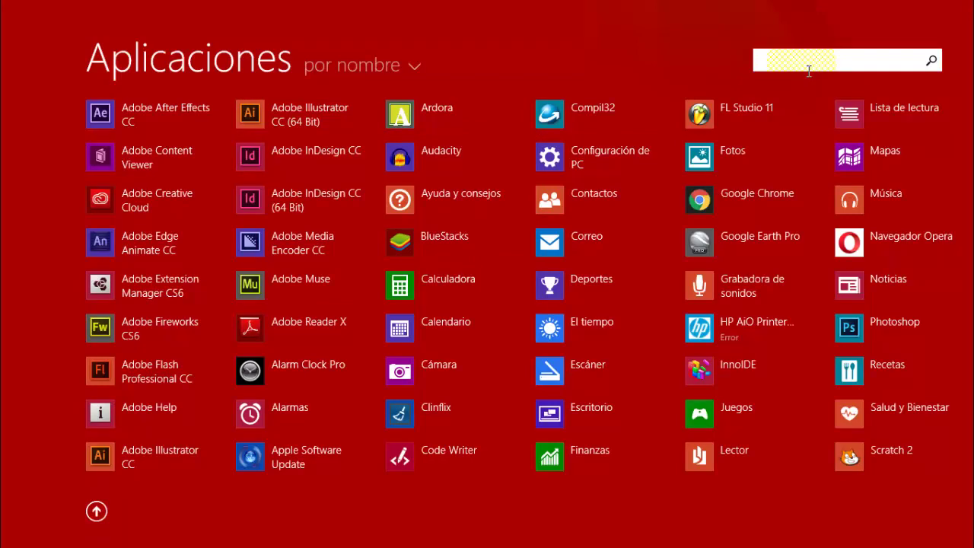
{"action": "type", "text": "p"}
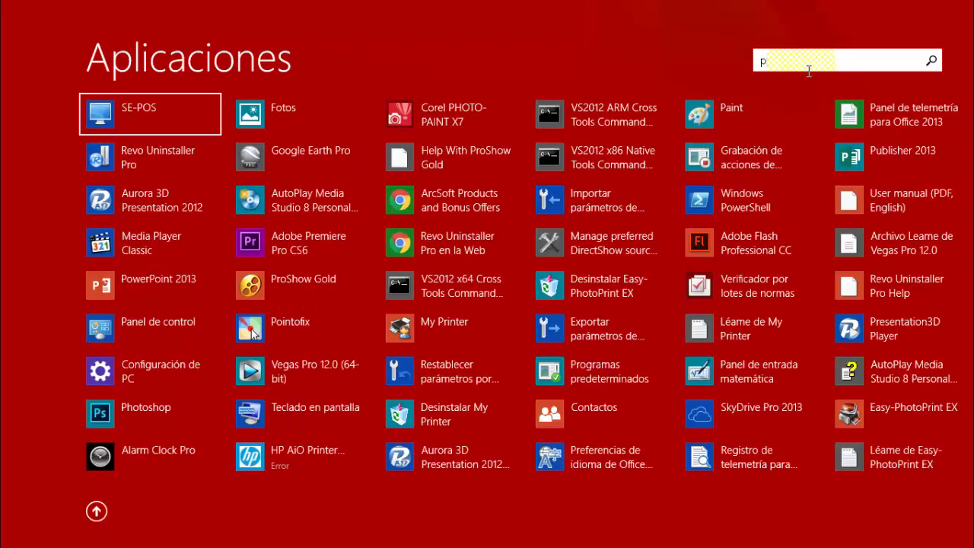
{"action": "type", "text": "os"}
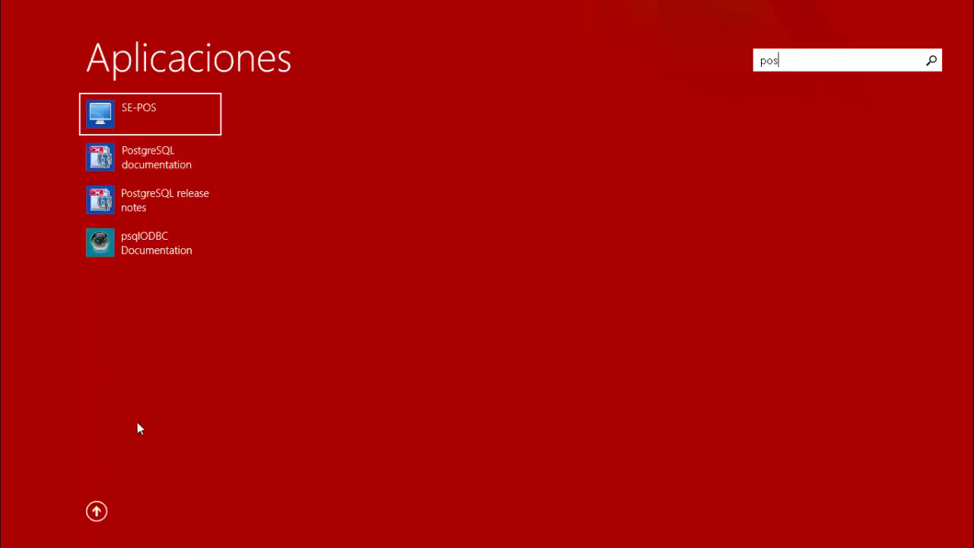
{"action": "left_click", "coordinate": [96, 511]}
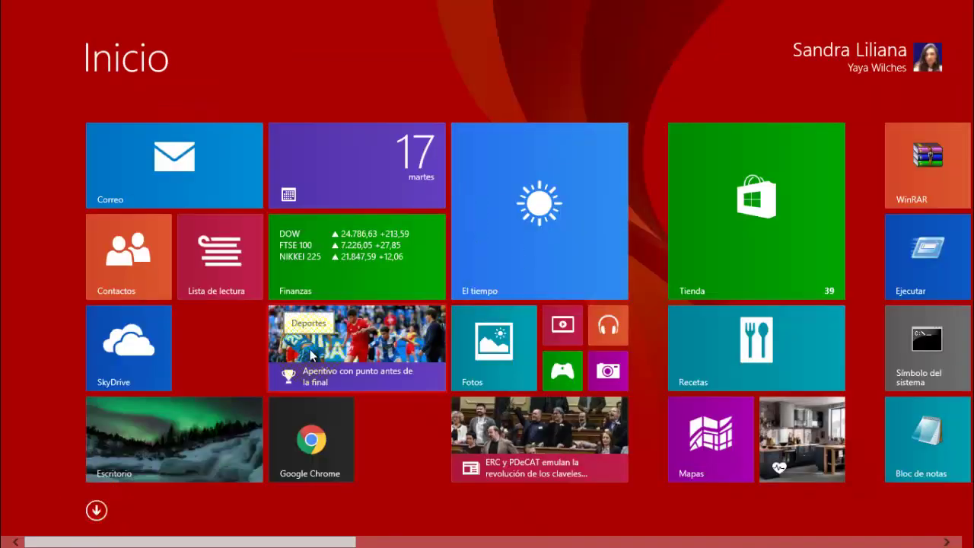
{"action": "type", "text": "pg"}
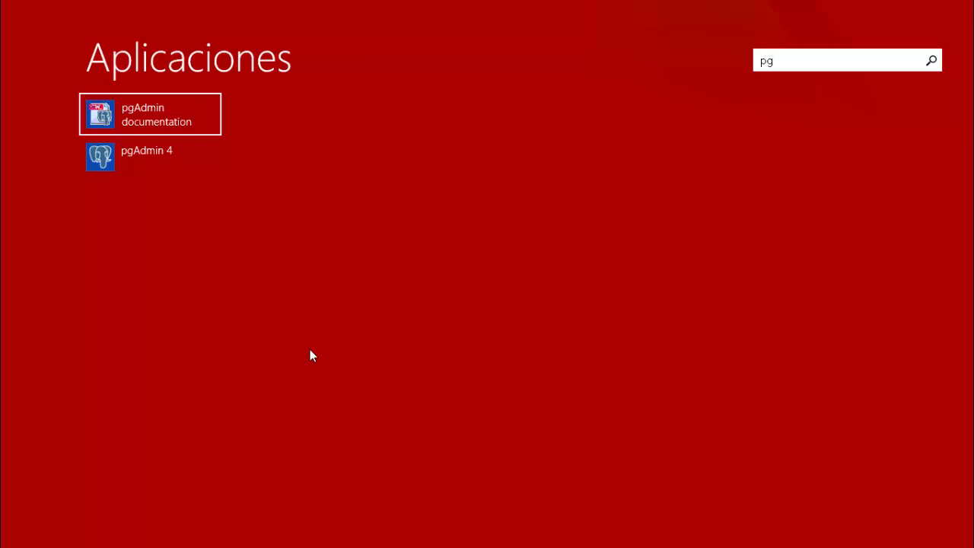
{"action": "key", "text": "BackSpace"}
{"action": "key", "text": "BackSpace"}
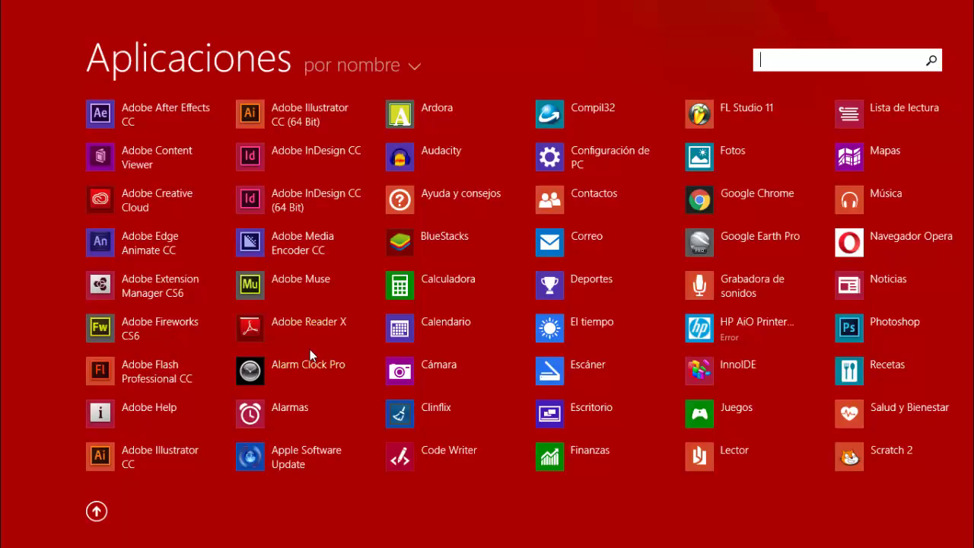
Pin the pgAdmin 4 Start tile with 'Anclar a la barra de tareas', then return to Escritorio
{"action": "left_click", "coordinate": [97, 513]}
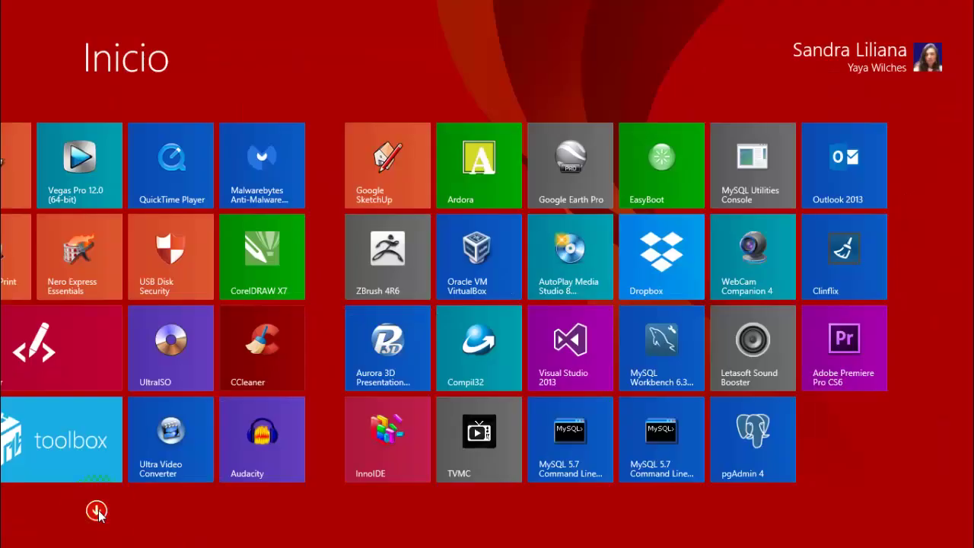
{"action": "right_click", "coordinate": [774, 465]}
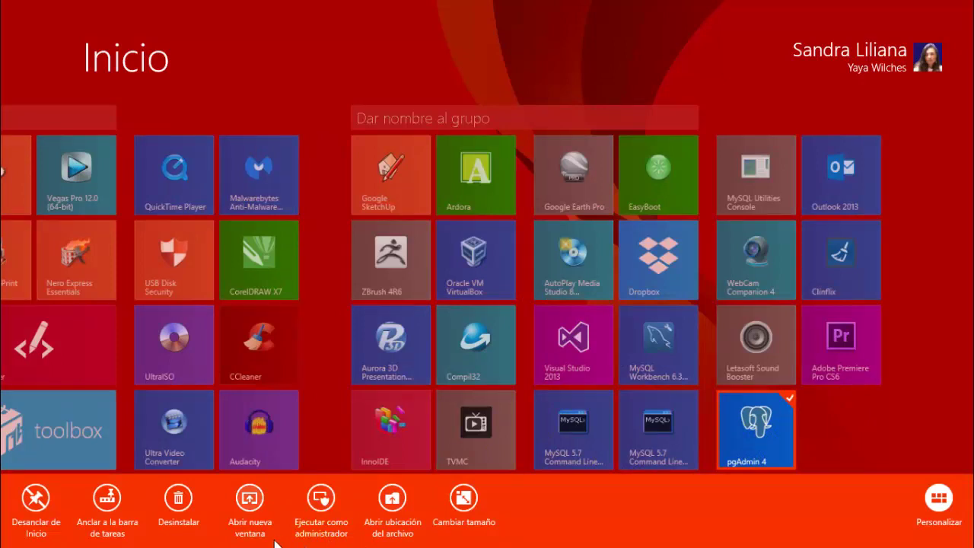
{"action": "left_click", "coordinate": [114, 507]}
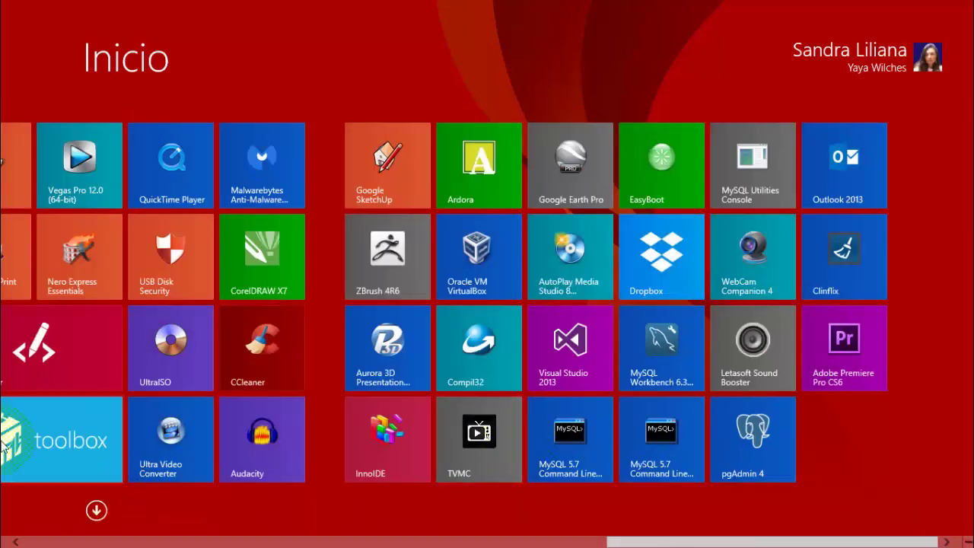
{"action": "scroll", "coordinate": [126, 421], "scroll_direction": "up", "scroll_amount": 10}
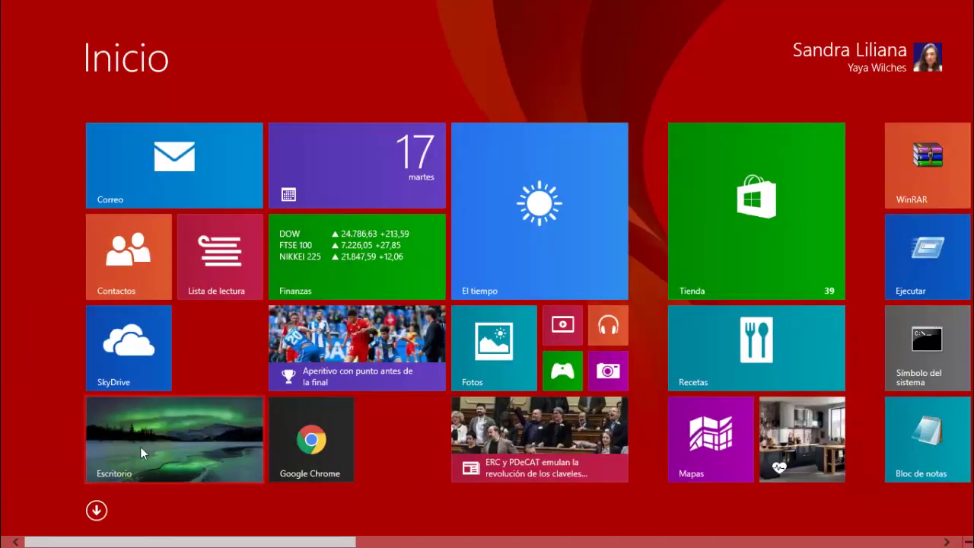
{"action": "left_click", "coordinate": [140, 447]}
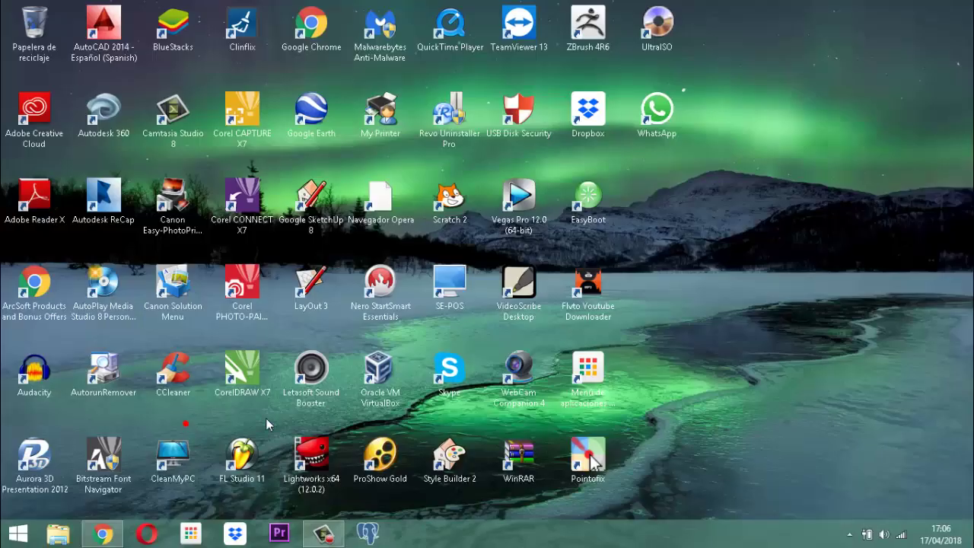